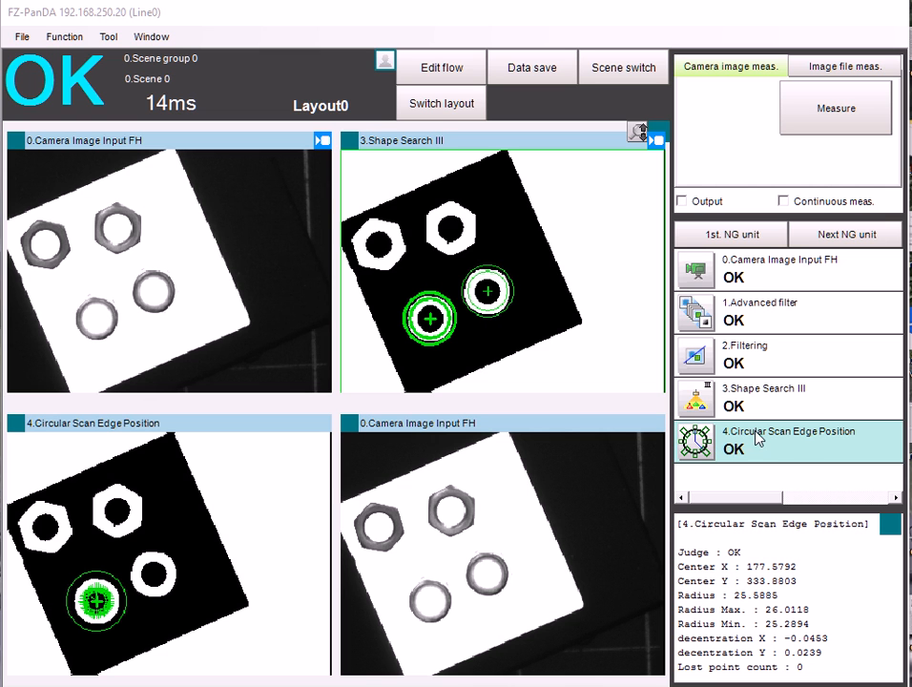
Review the region settings of the Circular Scan Edge Position unit and run a single camera measurement.
{"action": "left_click", "coordinate": [696, 442]}
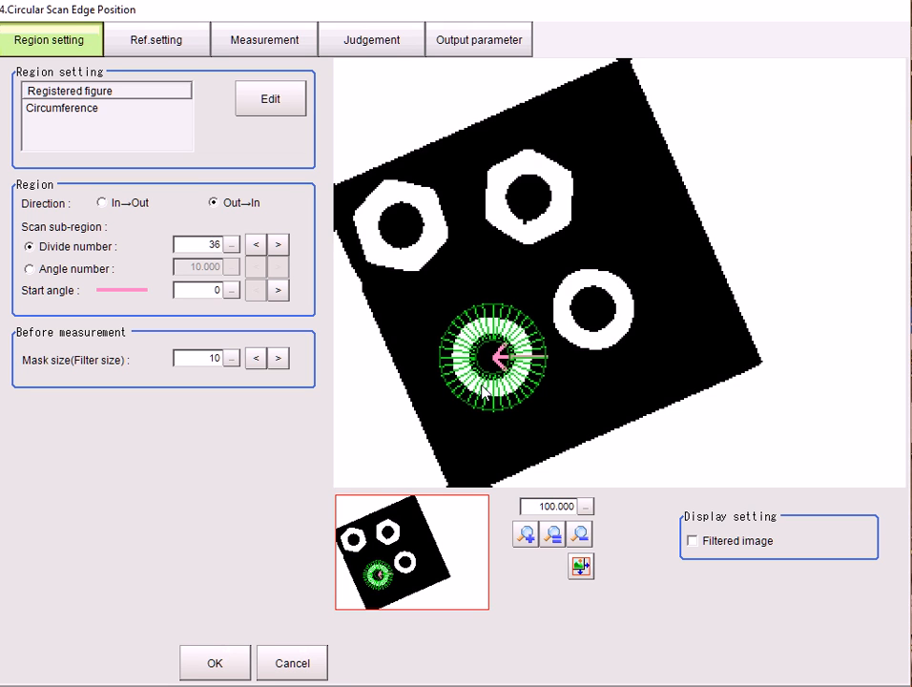
{"action": "left_click", "coordinate": [216, 663]}
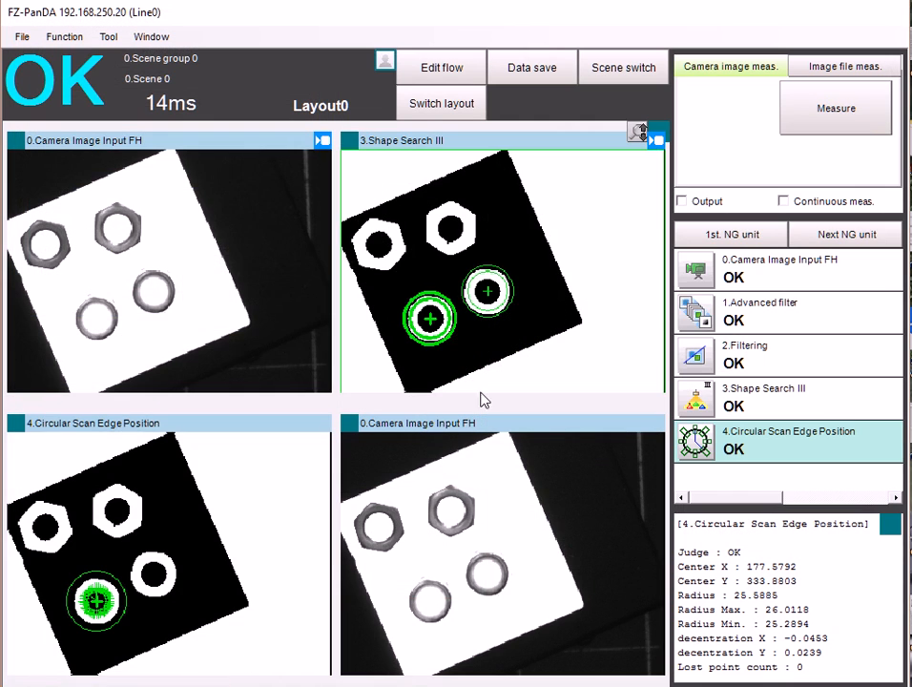
{"action": "left_click", "coordinate": [870, 116]}
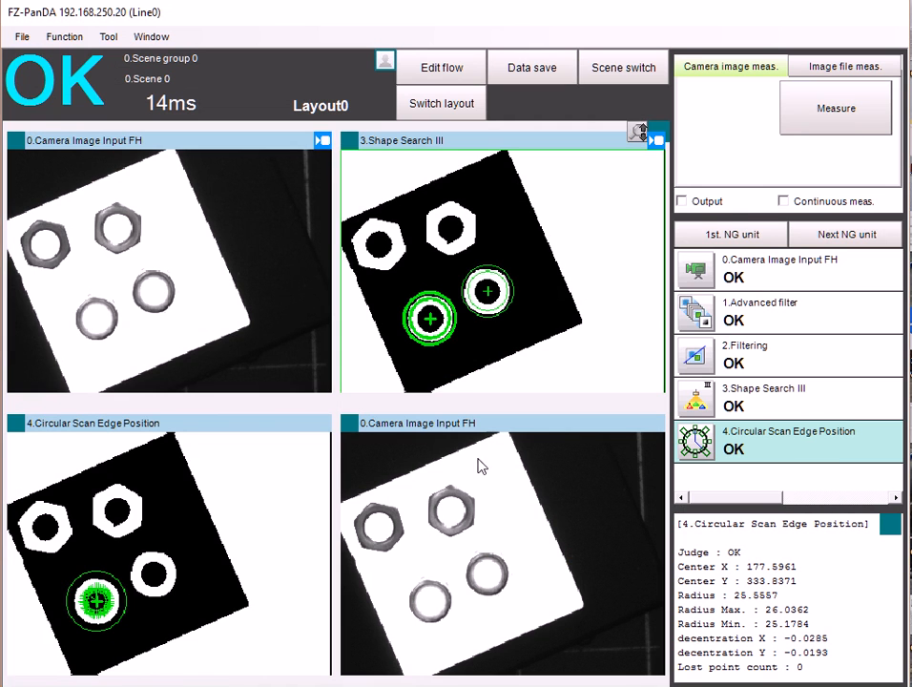
Enable continuous measurement, run it on the camera image, and stop it.
{"action": "left_click", "coordinate": [784, 200]}
{"action": "left_click", "coordinate": [832, 112]}
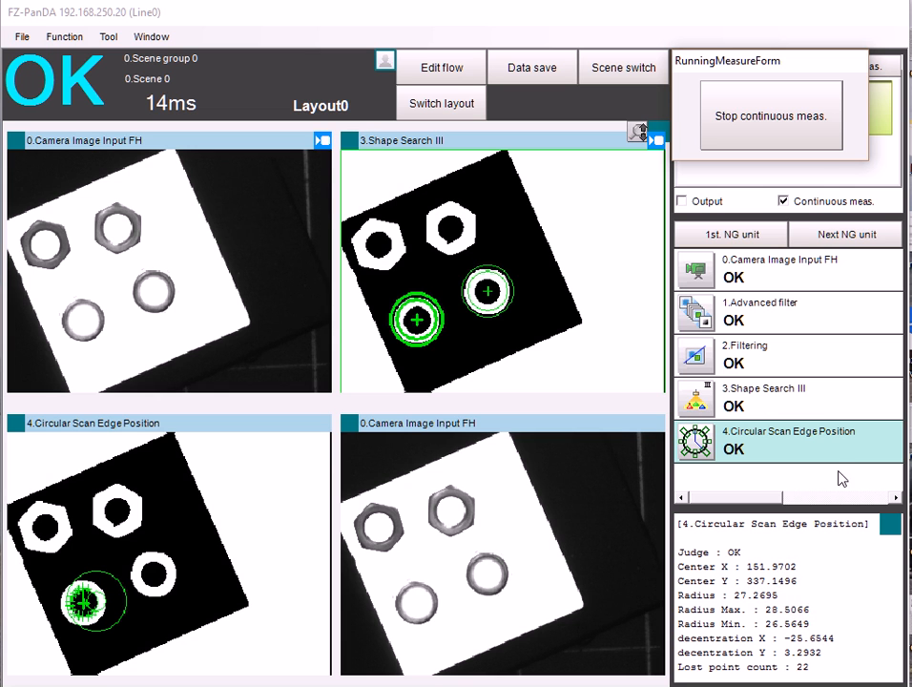
{"action": "left_click", "coordinate": [797, 134]}
Insert a Set Unit Figure unit from Support measurement into the flow just before the Circular Scan Edge Position unit.
{"action": "left_click", "coordinate": [431, 69]}
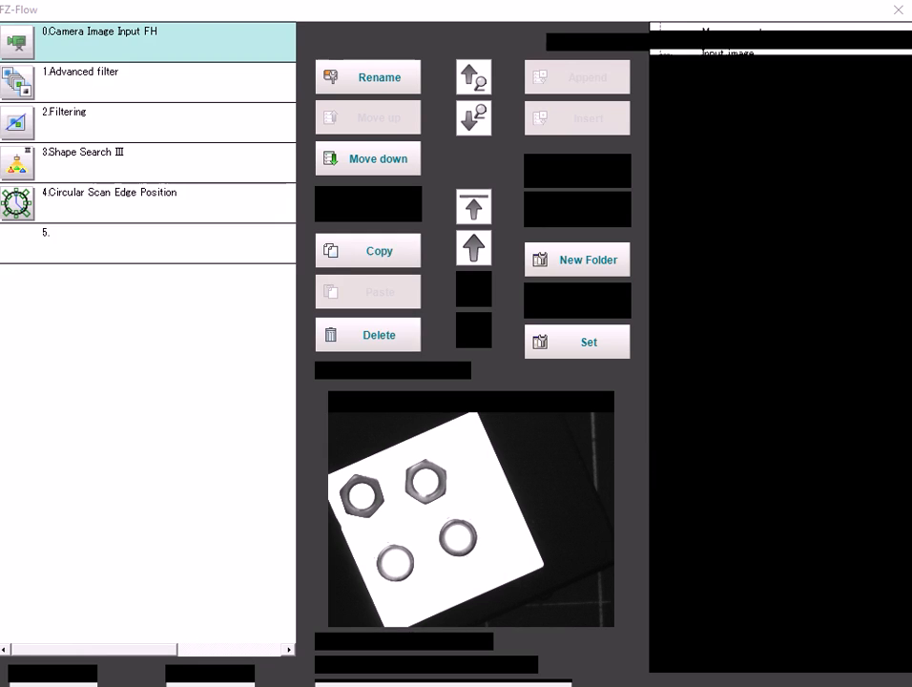
{"action": "left_click", "coordinate": [660, 32]}
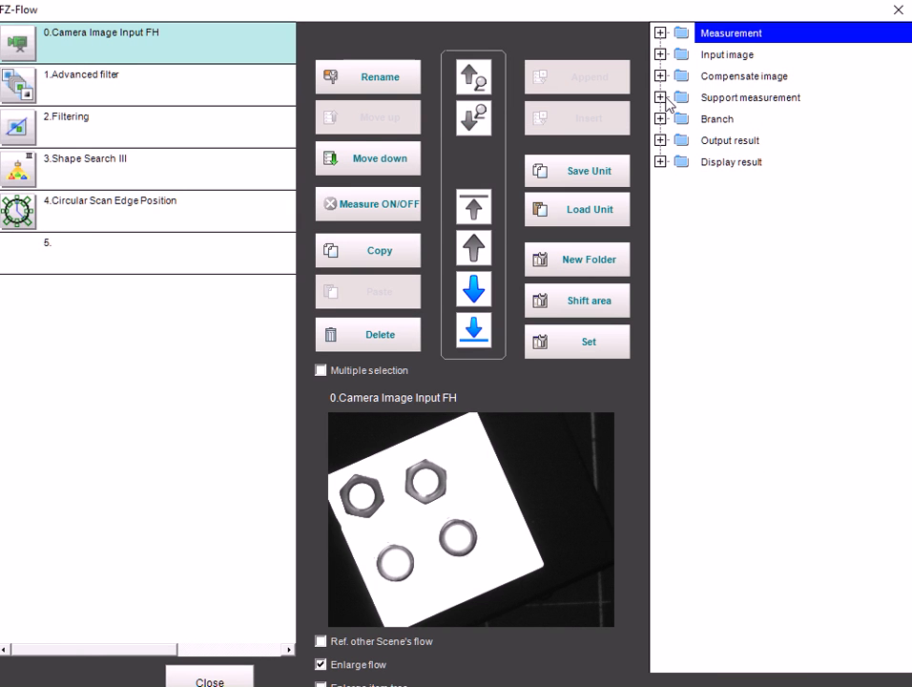
{"action": "left_click", "coordinate": [661, 98]}
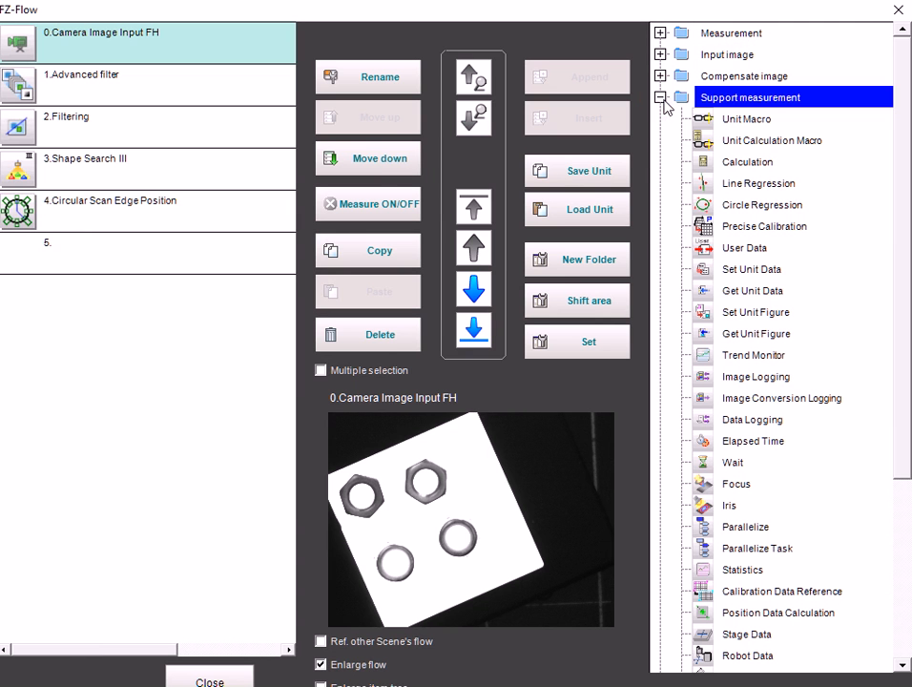
{"action": "left_click_drag", "start_coordinate": [743, 315], "coordinate": [77, 212]}
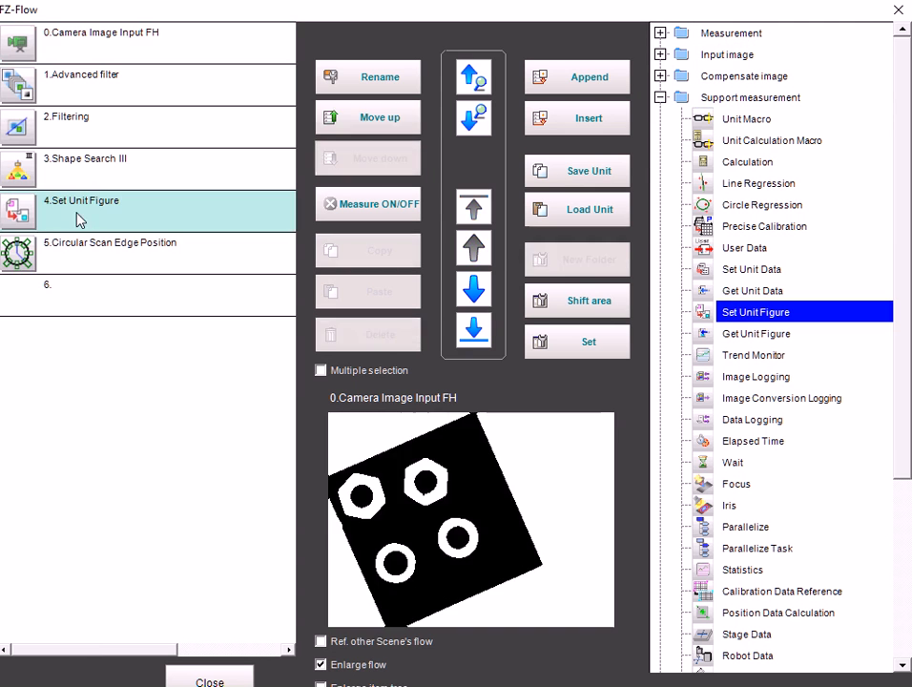
In Set Unit Figure, enable target data 0 for 5.Circular Scan Edge Position with register figure 0.Region, and enable its Wide circle figure.
{"action": "left_click", "coordinate": [19, 220]}
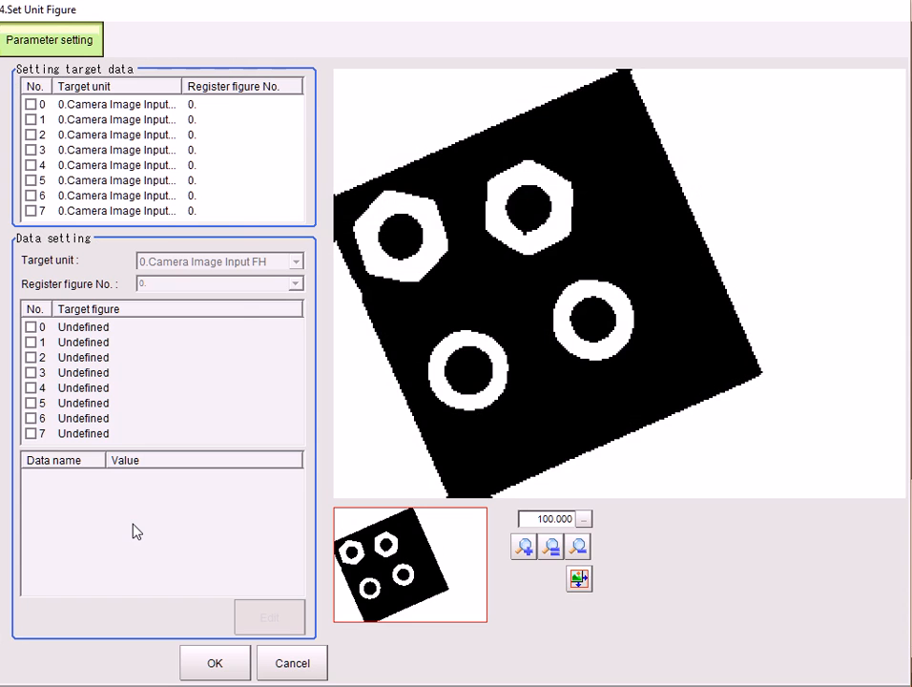
{"action": "left_click", "coordinate": [31, 104]}
{"action": "left_click", "coordinate": [173, 260]}
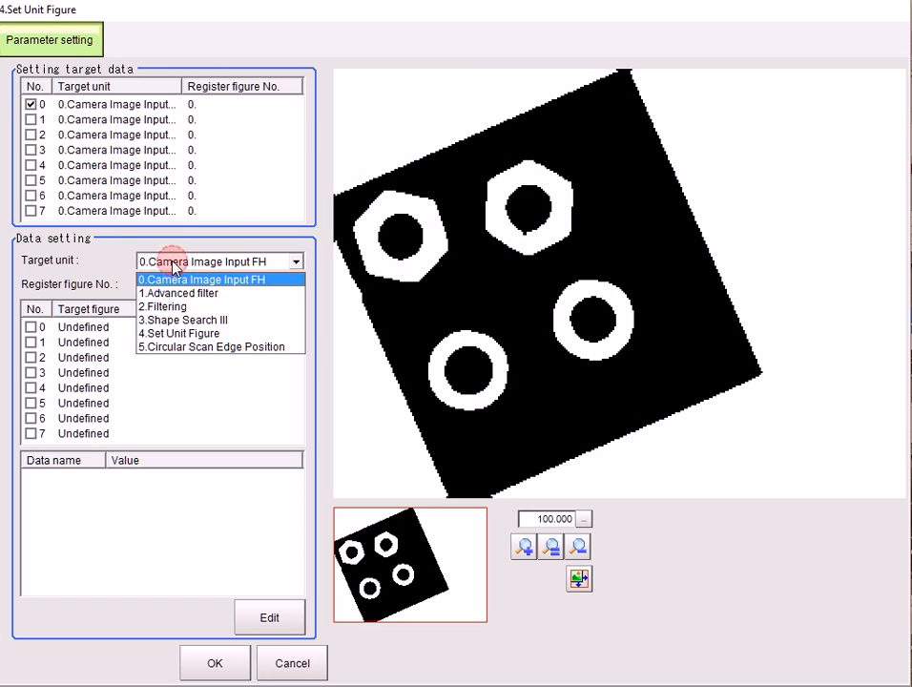
{"action": "left_click", "coordinate": [181, 346]}
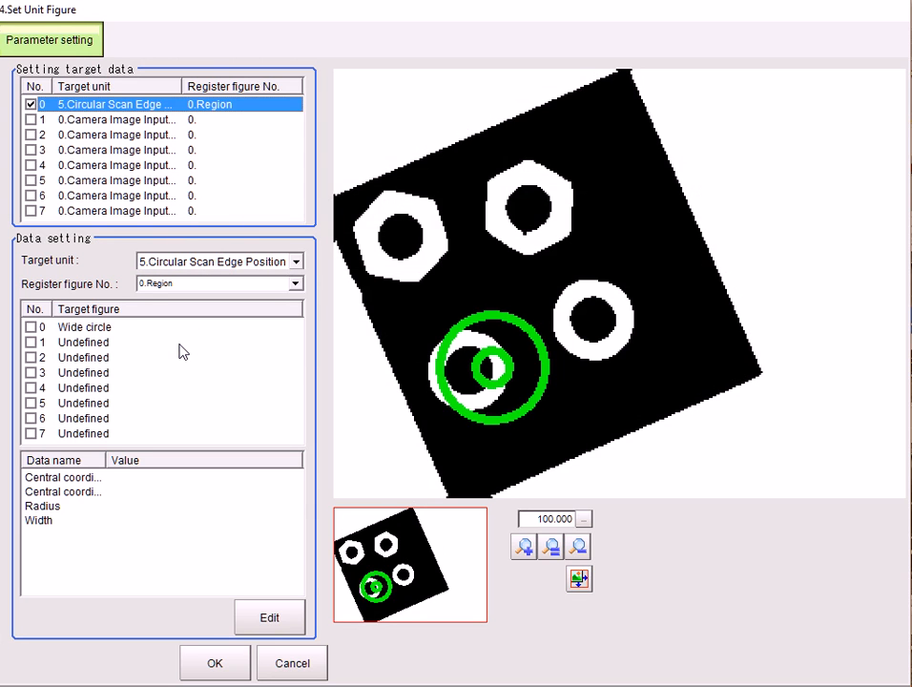
{"action": "left_click", "coordinate": [172, 284]}
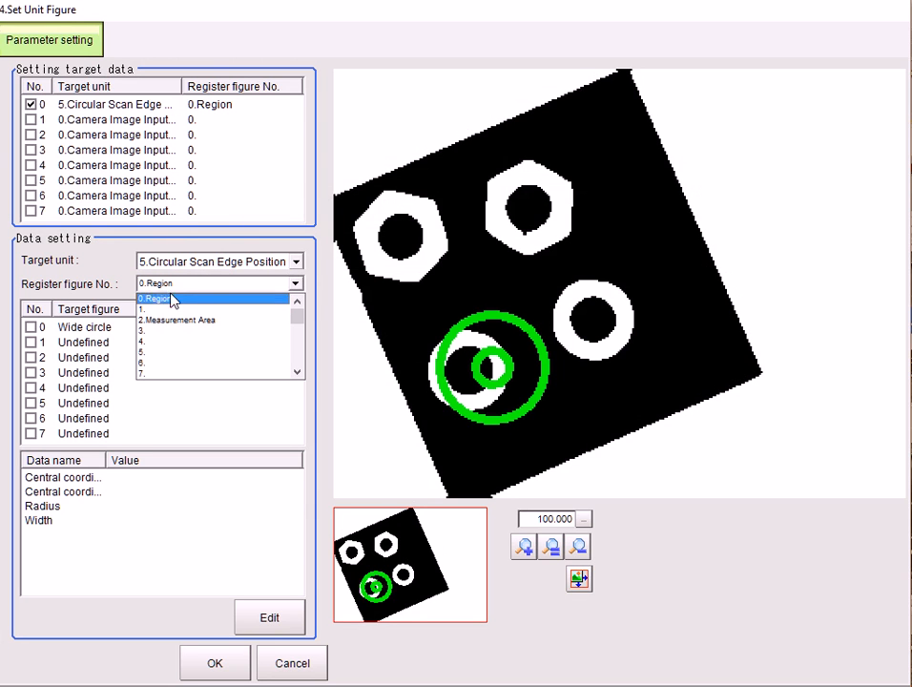
{"action": "left_click", "coordinate": [145, 299]}
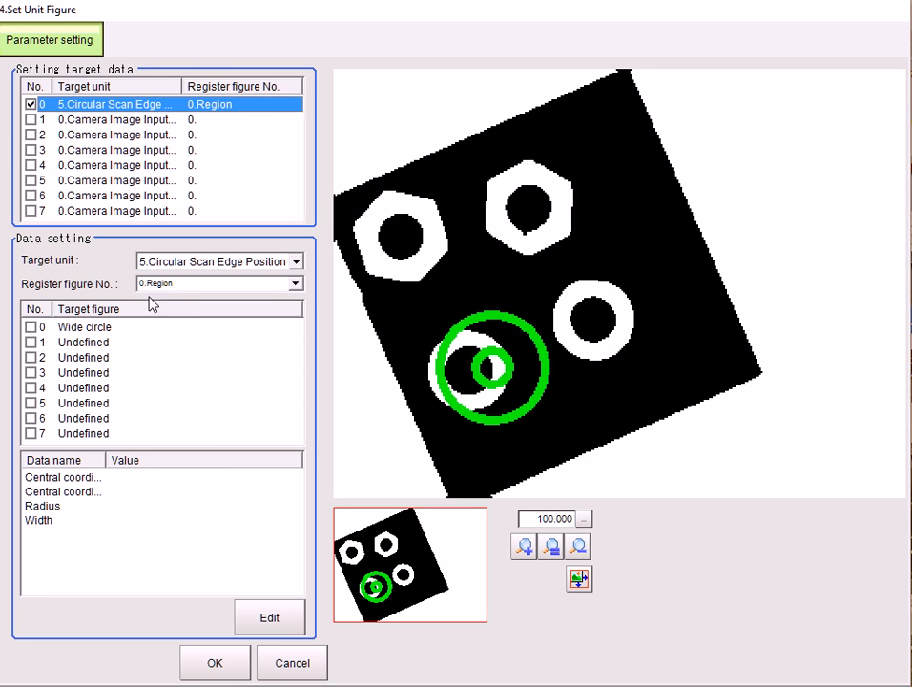
{"action": "left_click", "coordinate": [32, 328]}
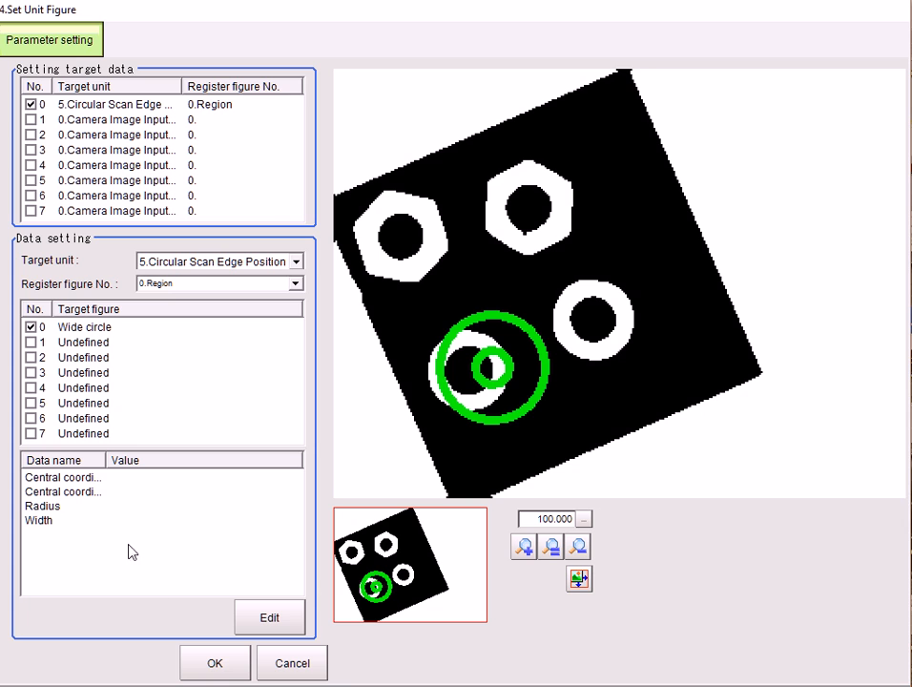
Set the wide circle's Central coordinate X to Position X00 of 3.Shape Search III (U3.X00).
{"action": "left_click_drag", "start_coordinate": [104, 461], "coordinate": [149, 461]}
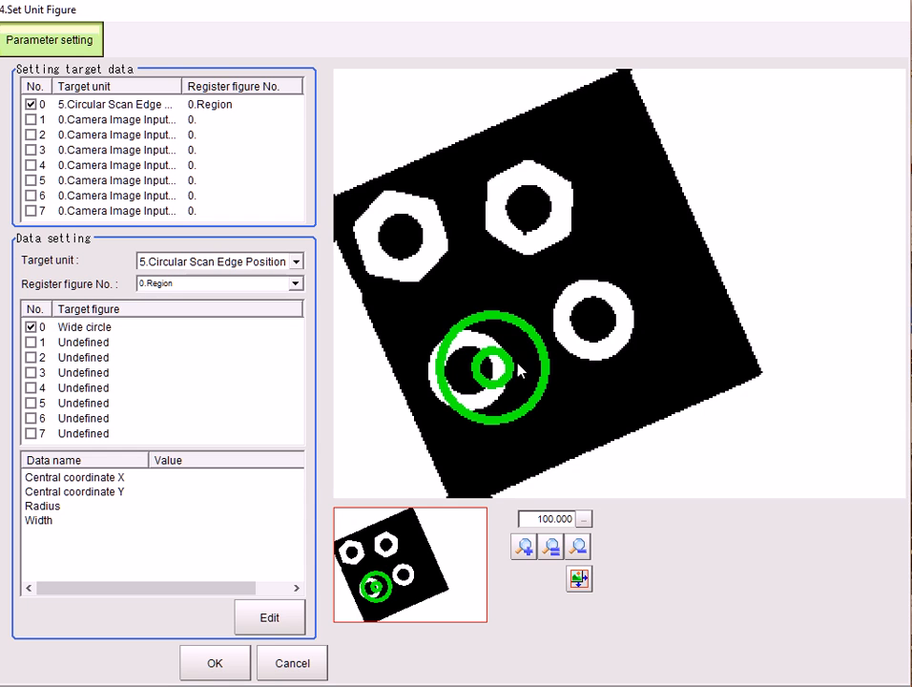
{"action": "left_click", "coordinate": [75, 477]}
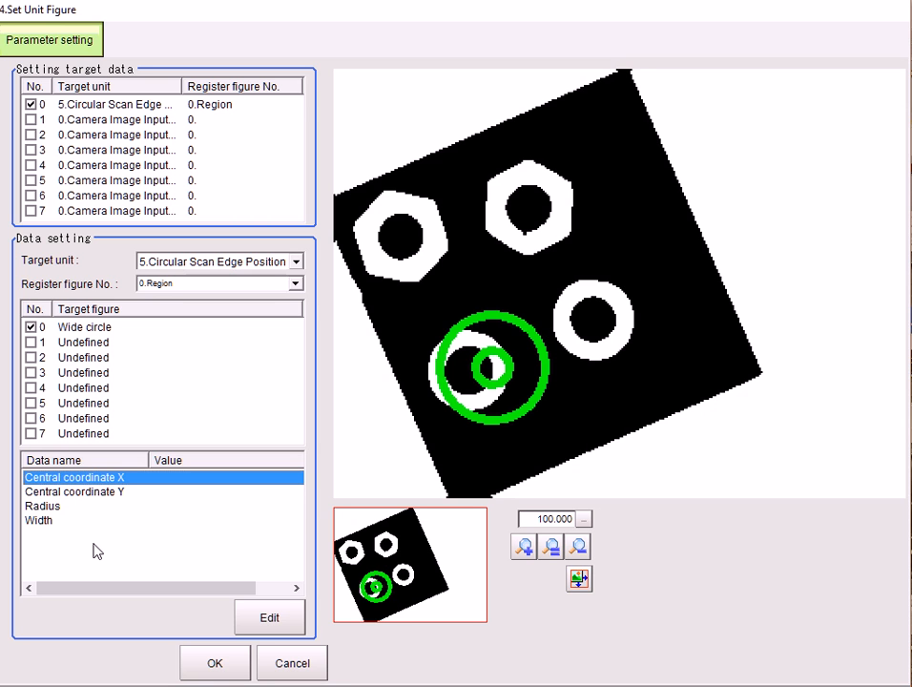
{"action": "left_click", "coordinate": [277, 622]}
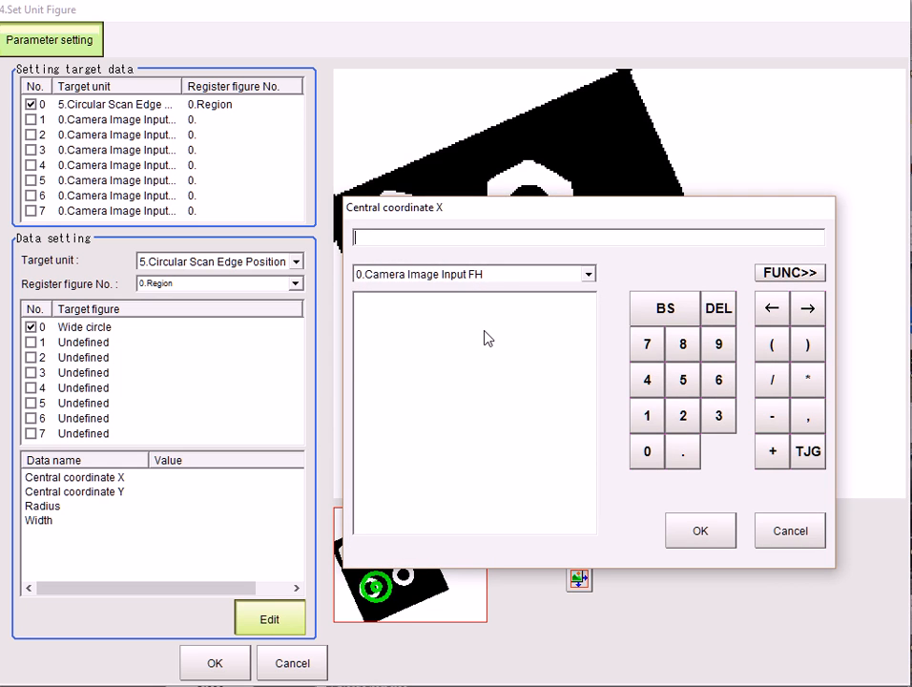
{"action": "left_click", "coordinate": [480, 277]}
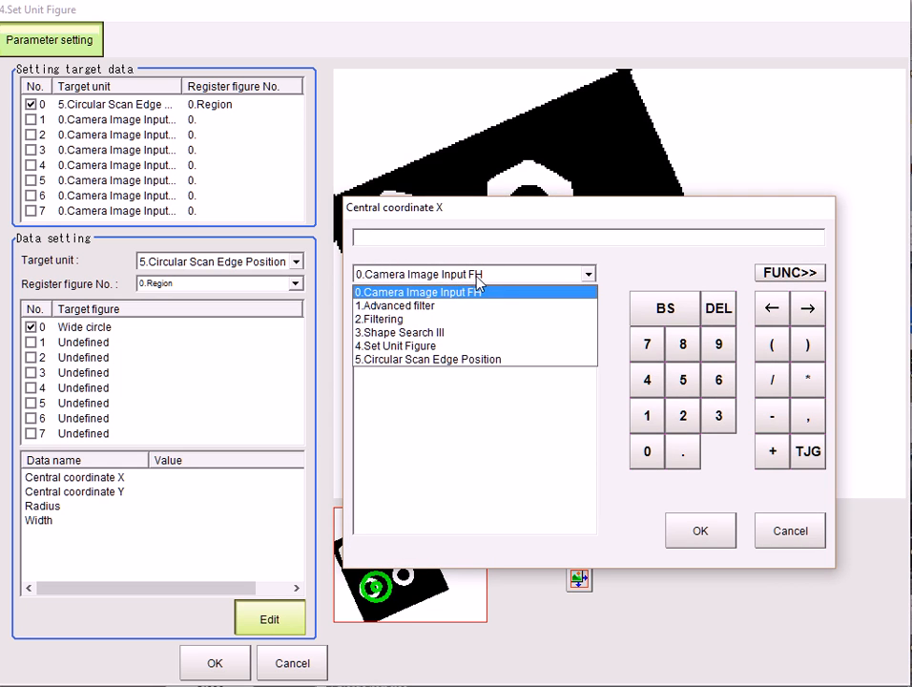
{"action": "left_click", "coordinate": [467, 334]}
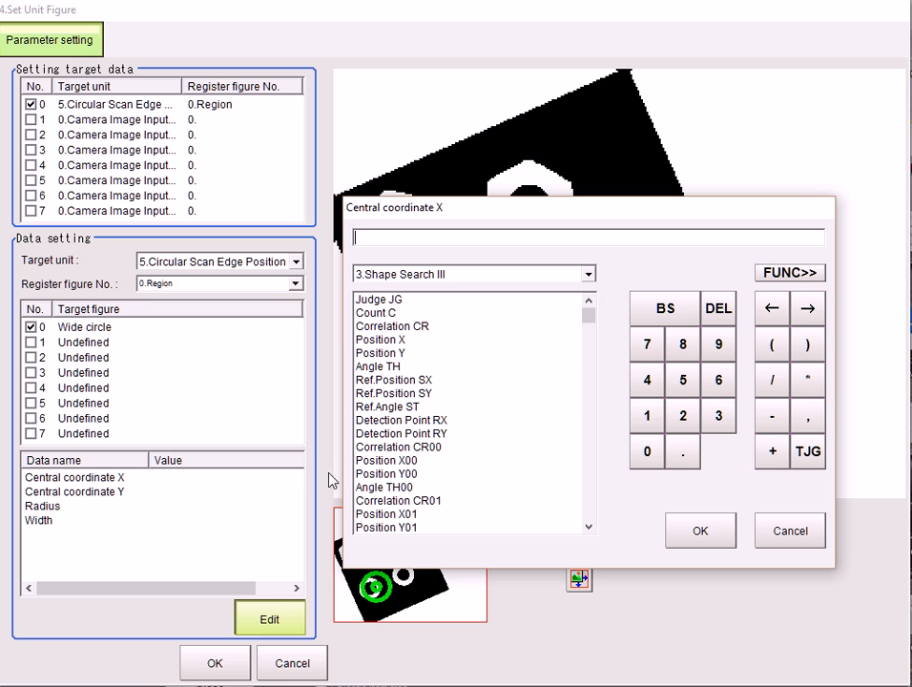
{"action": "double_click", "coordinate": [375, 460]}
{"action": "left_click", "coordinate": [589, 527]}
{"action": "left_click", "coordinate": [700, 532]}
Set the wide circle's Central coordinate Y to Position Y00 of 3.Shape Search III (U3.Y00) and accept the unit settings.
{"action": "left_click", "coordinate": [67, 491]}
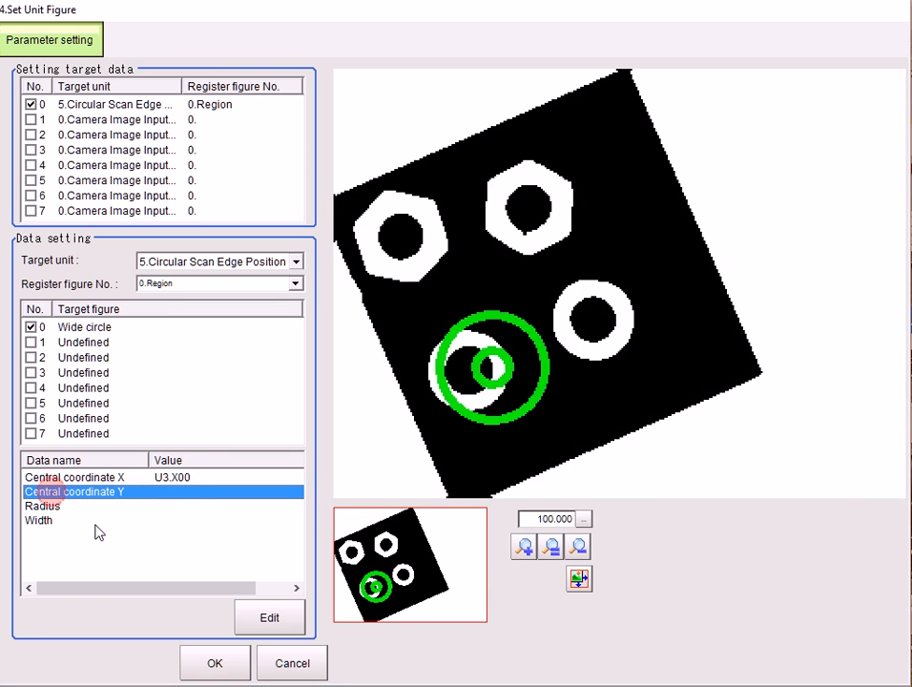
{"action": "left_click", "coordinate": [270, 618]}
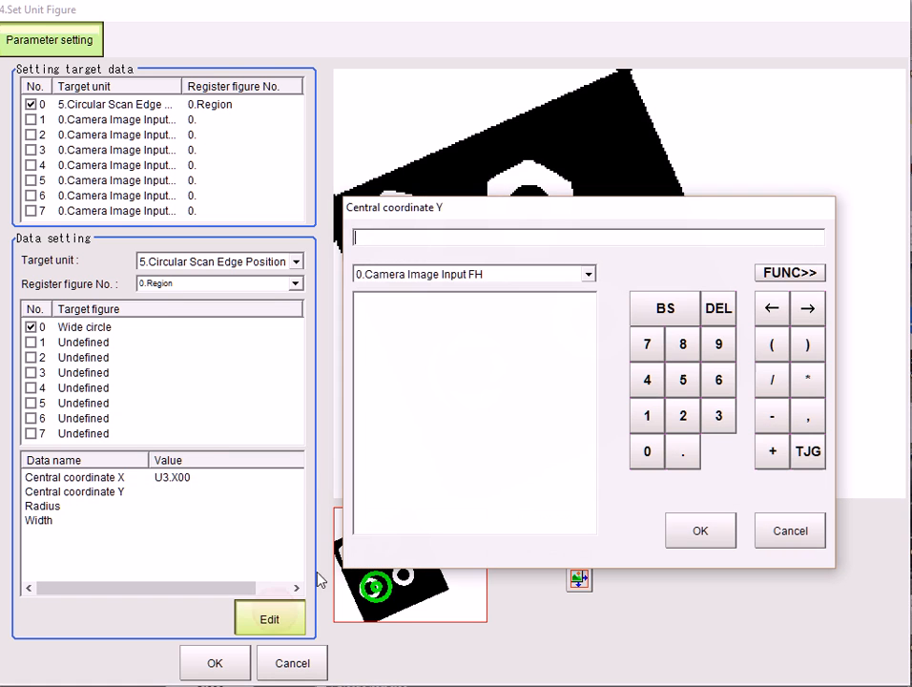
{"action": "left_click", "coordinate": [464, 278]}
{"action": "left_click", "coordinate": [464, 336]}
{"action": "left_click", "coordinate": [438, 474]}
{"action": "left_click", "coordinate": [679, 538]}
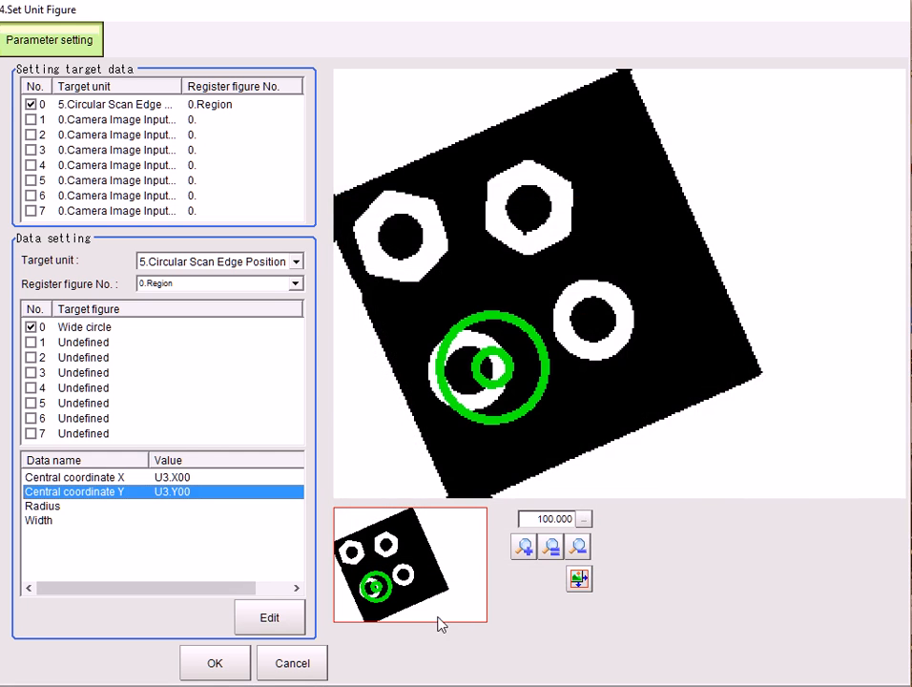
{"action": "left_click", "coordinate": [211, 666]}
Leave the flow editor and test the moving scan region with a continuous measurement run, stopping it when done.
{"action": "left_click", "coordinate": [181, 672]}
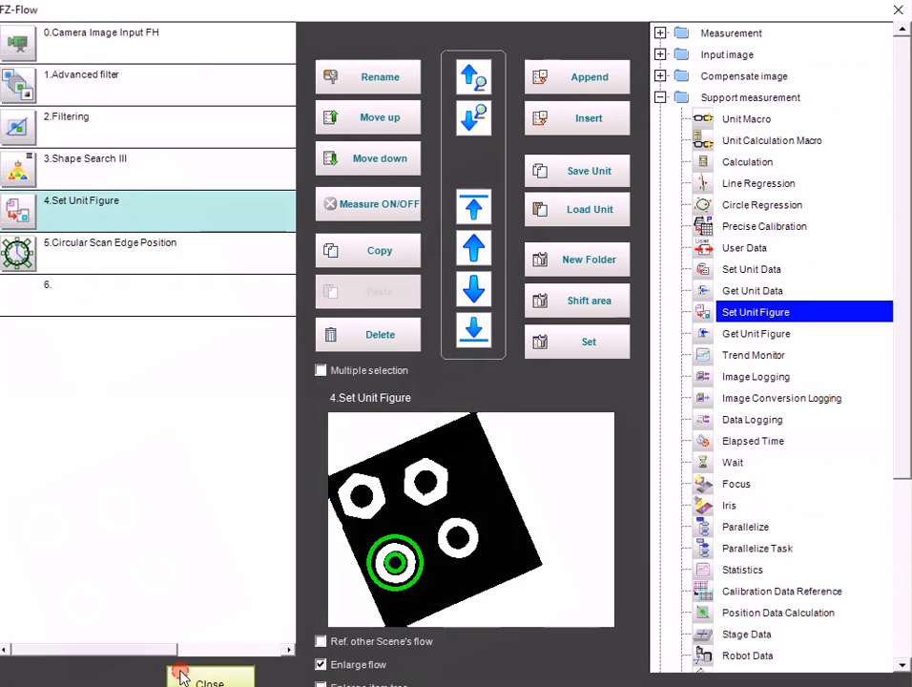
{"action": "left_click", "coordinate": [825, 111]}
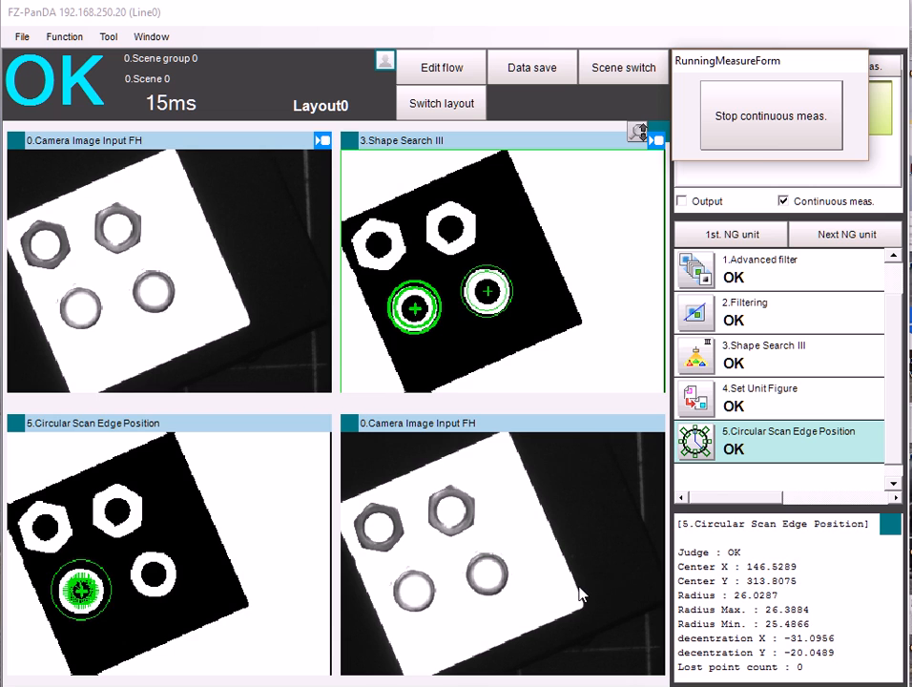
{"action": "left_click", "coordinate": [751, 115]}
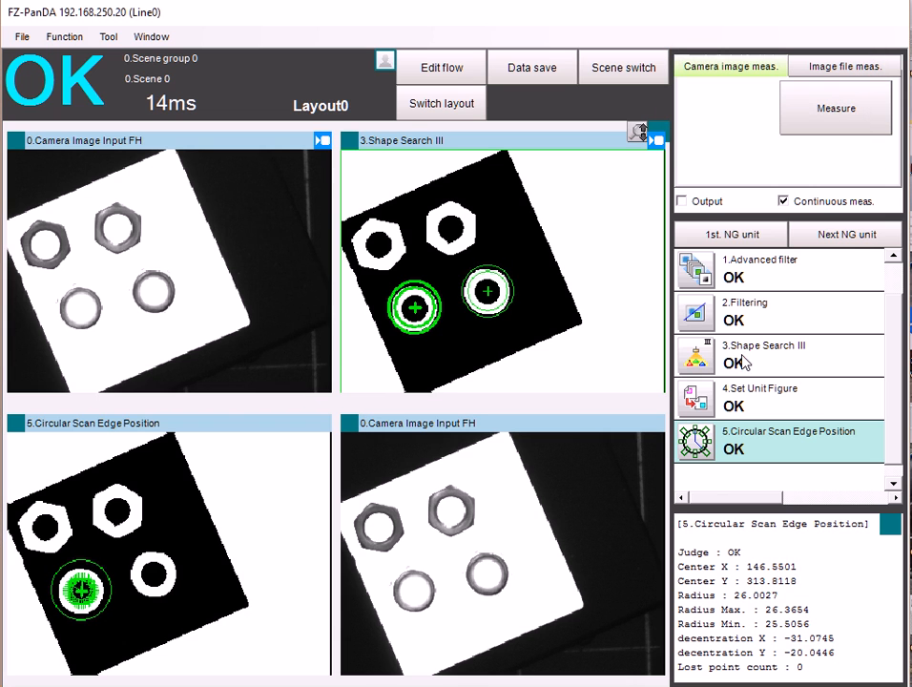
Duplicate the 5.Circular Scan Edge Position unit in the flow.
{"action": "left_click", "coordinate": [446, 64]}
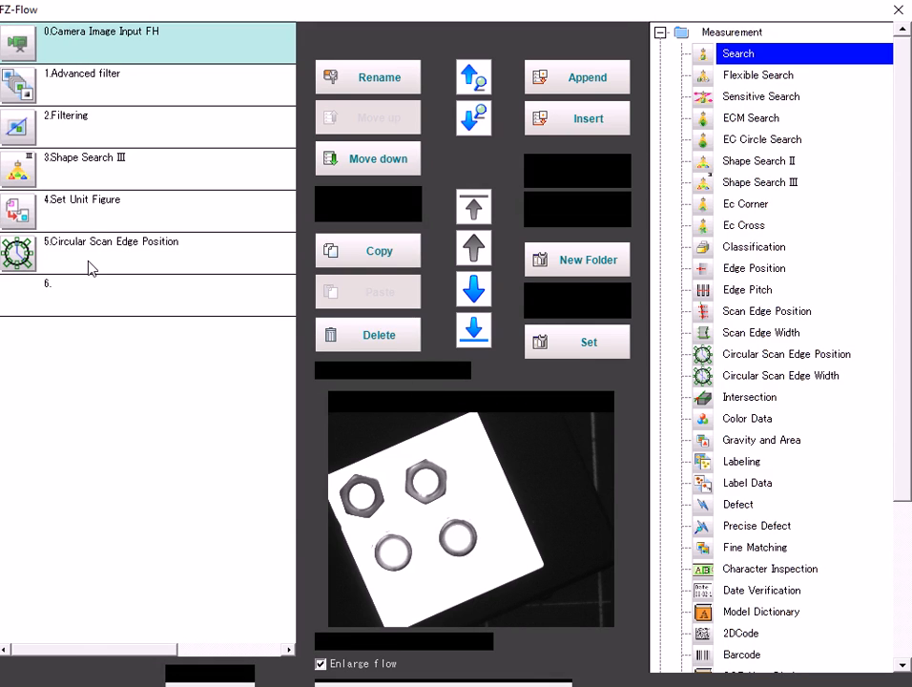
{"action": "left_click", "coordinate": [91, 265]}
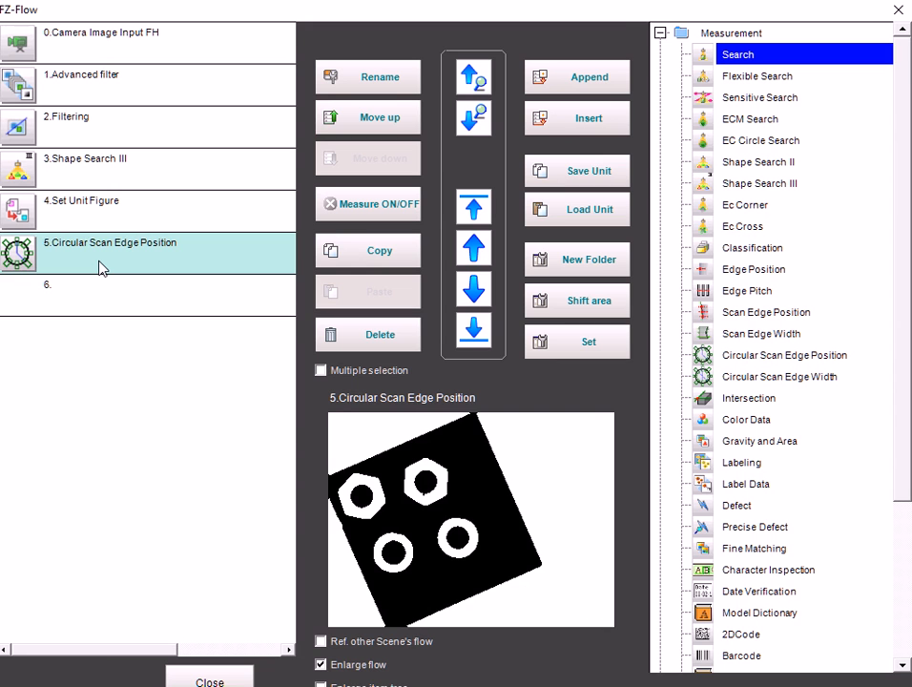
{"action": "left_click", "coordinate": [367, 290]}
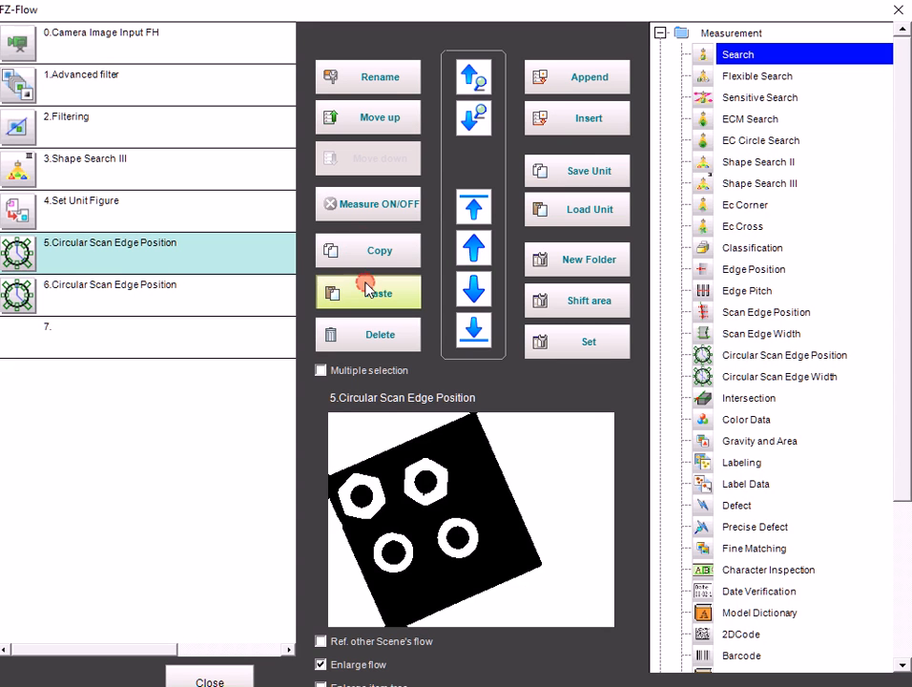
Set the target unit of Set Unit Figure's target data 0 to 5.Circular Scan Edge Position and widen the data name column.
{"action": "double_click", "coordinate": [21, 214]}
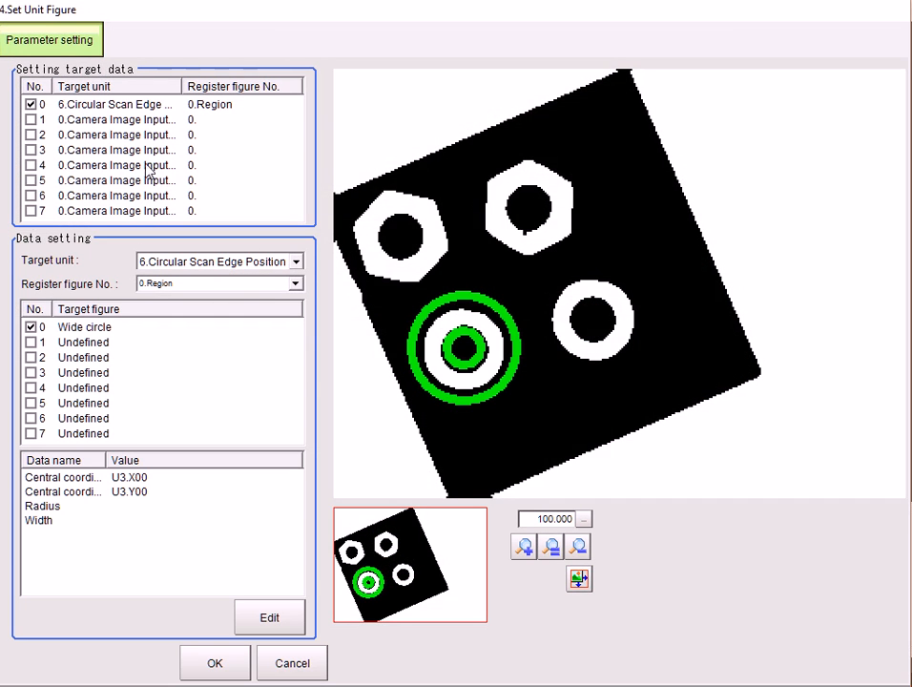
{"action": "left_click", "coordinate": [123, 106]}
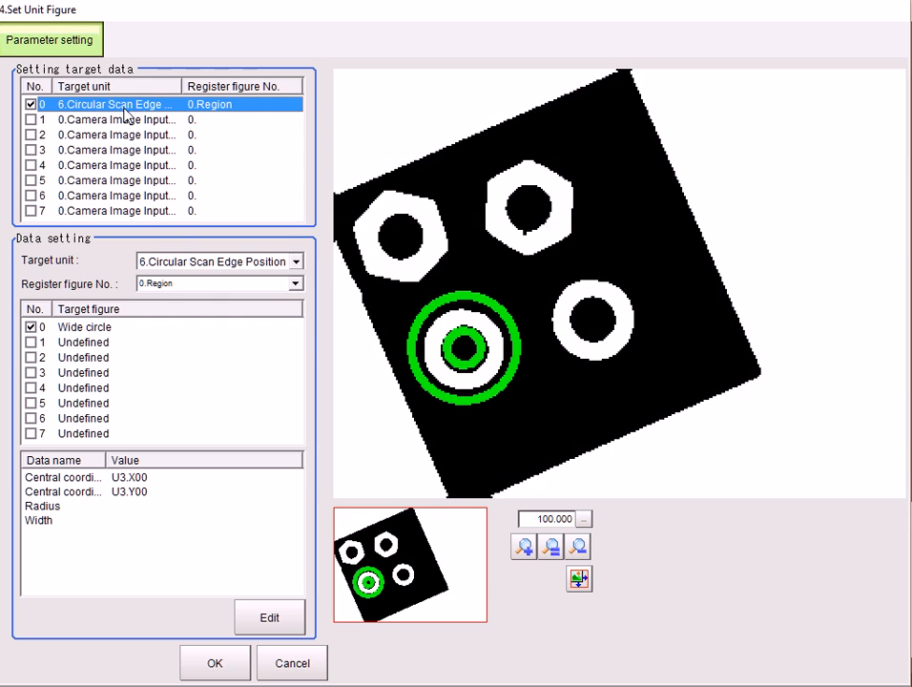
{"action": "left_click", "coordinate": [177, 260]}
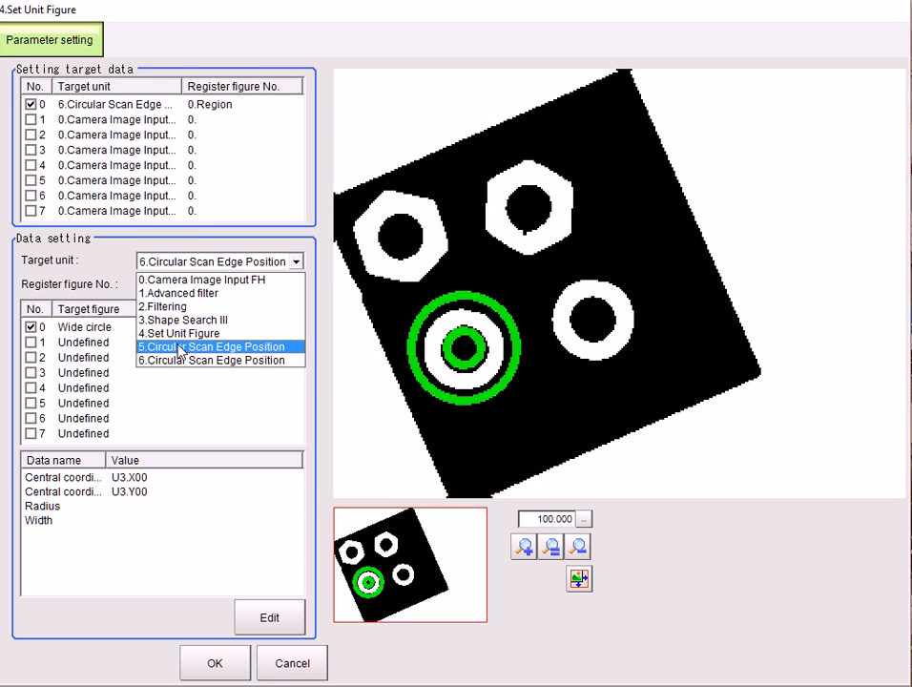
{"action": "left_click", "coordinate": [181, 347]}
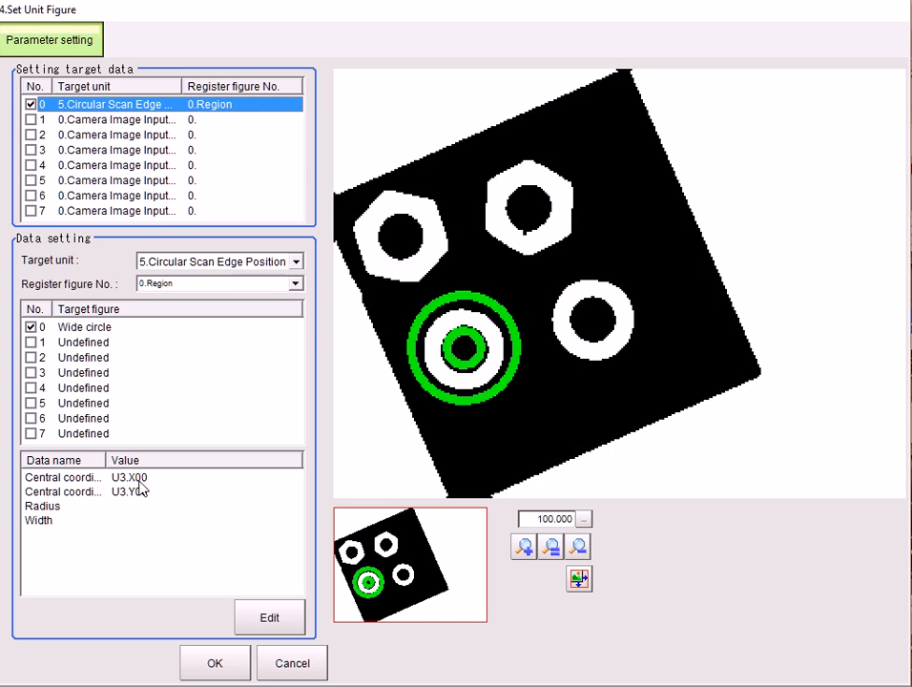
{"action": "left_click_drag", "start_coordinate": [105, 461], "coordinate": [150, 462]}
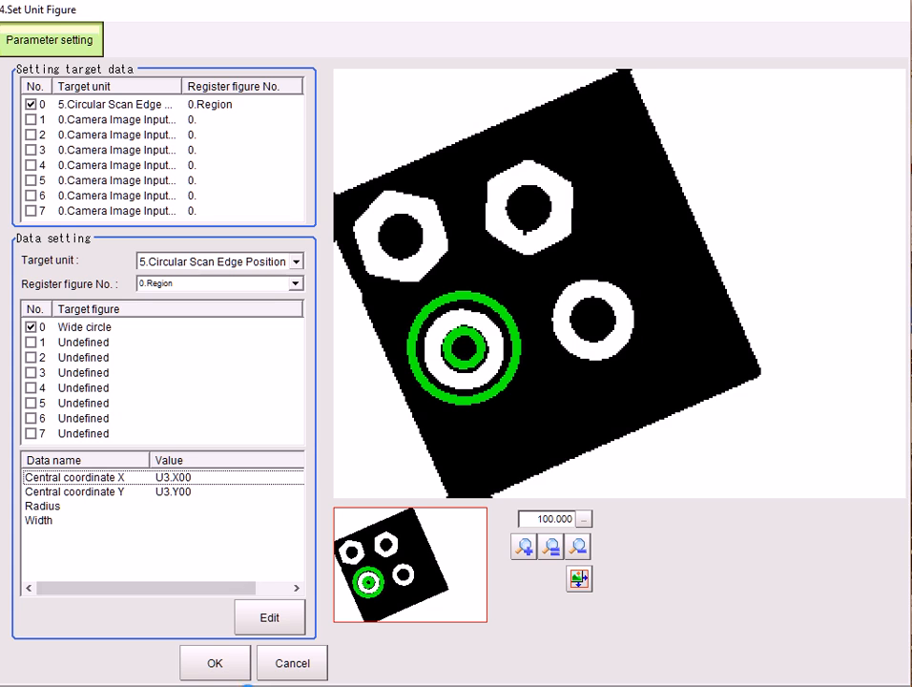
Enable target data 1 in Set Unit Figure, targeting 6.Circular Scan Edge Position with its wide circle as the figure.
{"action": "left_click", "coordinate": [30, 119]}
{"action": "left_click", "coordinate": [98, 124]}
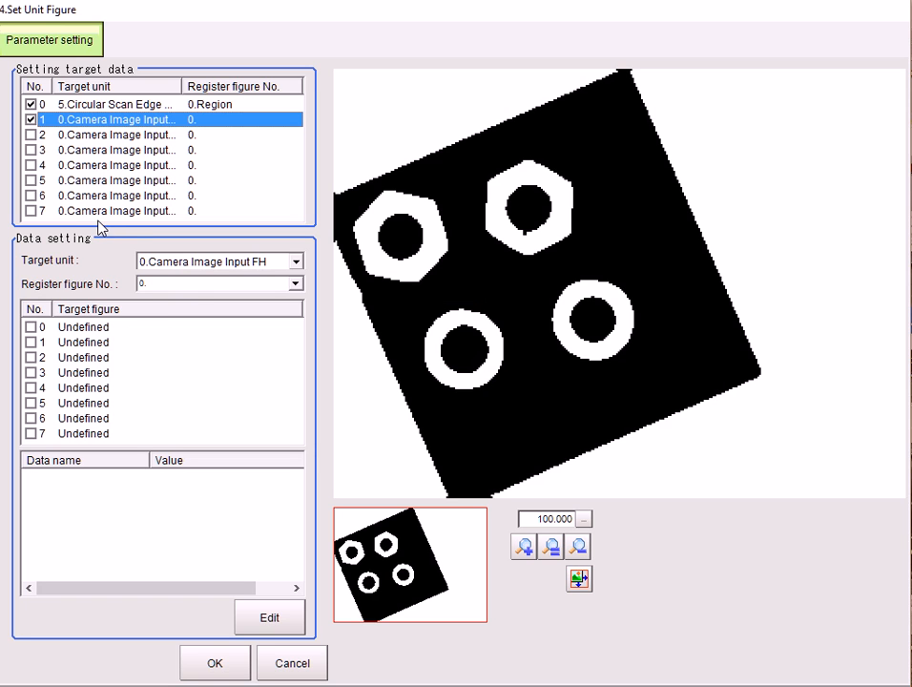
{"action": "left_click", "coordinate": [203, 261]}
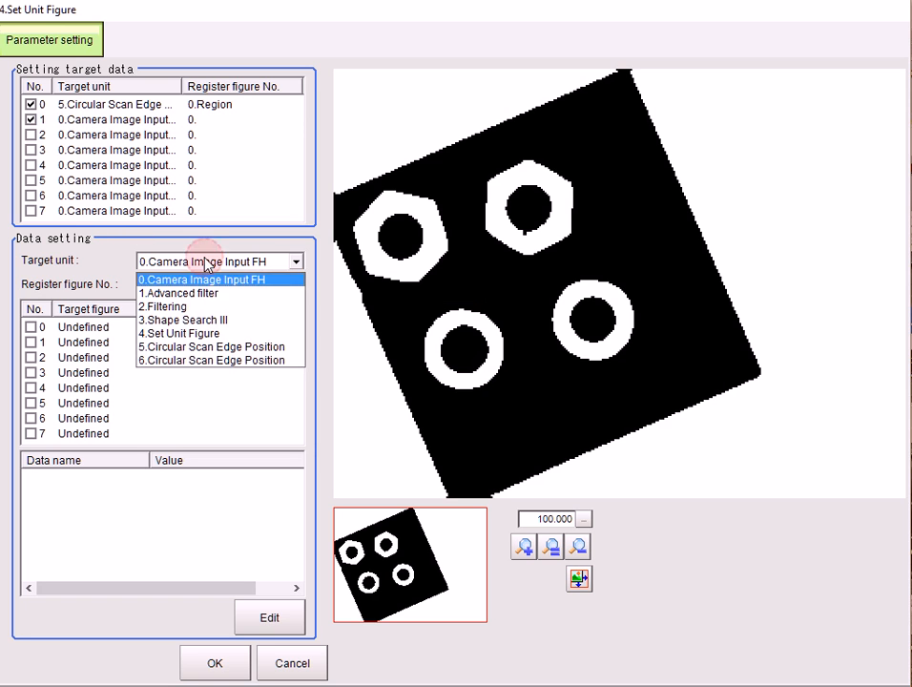
{"action": "left_click", "coordinate": [200, 360]}
{"action": "left_click", "coordinate": [31, 327]}
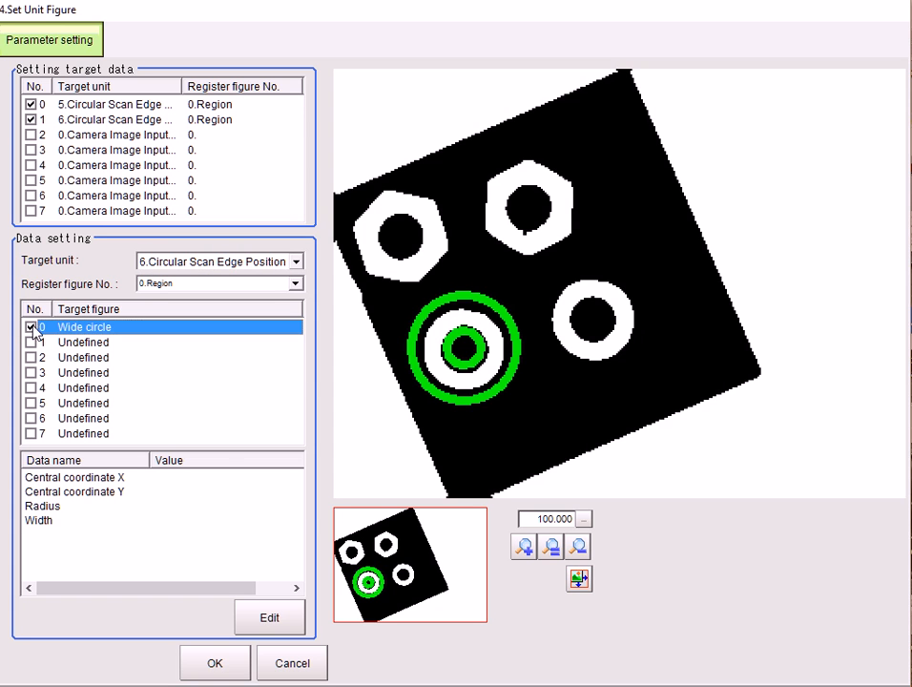
Set the wide circle's Central coordinate X for target data 1 to Position X01 of 3.Shape Search III (U3.X01).
{"action": "left_click", "coordinate": [77, 477]}
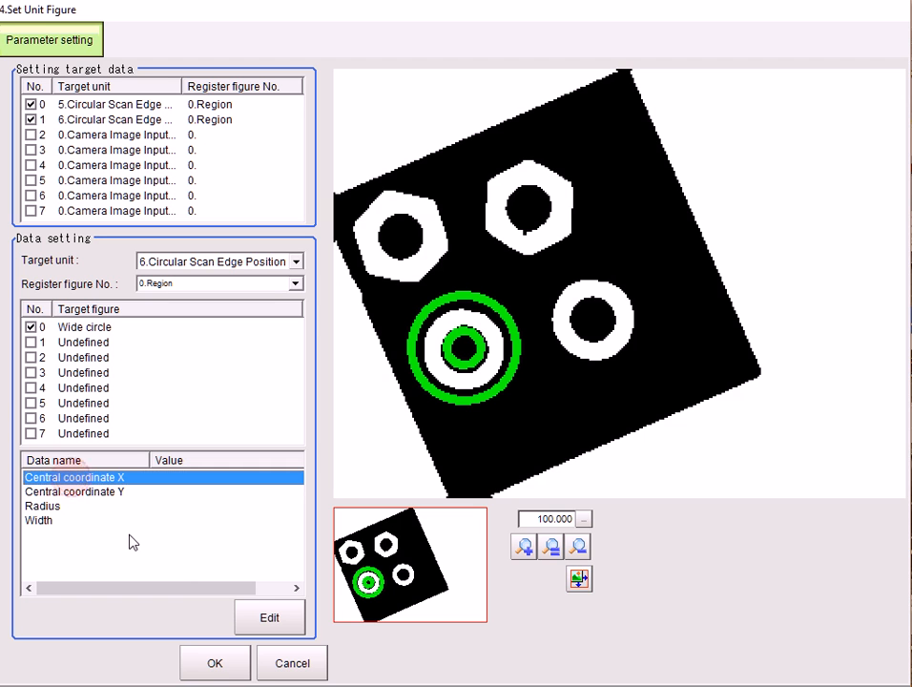
{"action": "left_click", "coordinate": [269, 617]}
{"action": "left_click", "coordinate": [523, 274]}
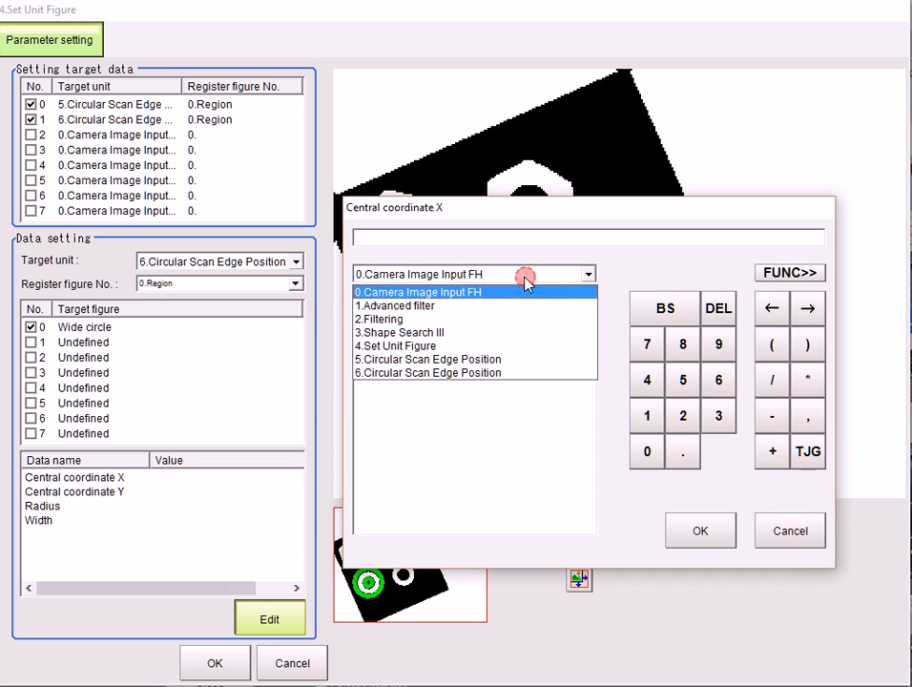
{"action": "left_click", "coordinate": [495, 329]}
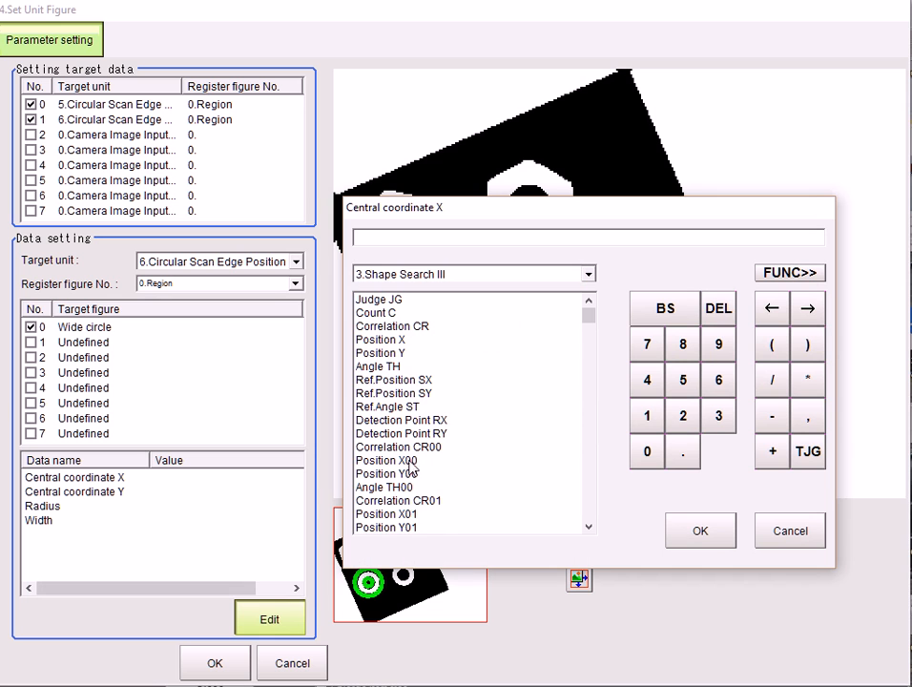
{"action": "double_click", "coordinate": [405, 514]}
{"action": "left_click", "coordinate": [683, 534]}
Set the same circle's Central coordinate Y to Position Y01 of 3.Shape Search III and accept the unit settings.
{"action": "left_click", "coordinate": [108, 492]}
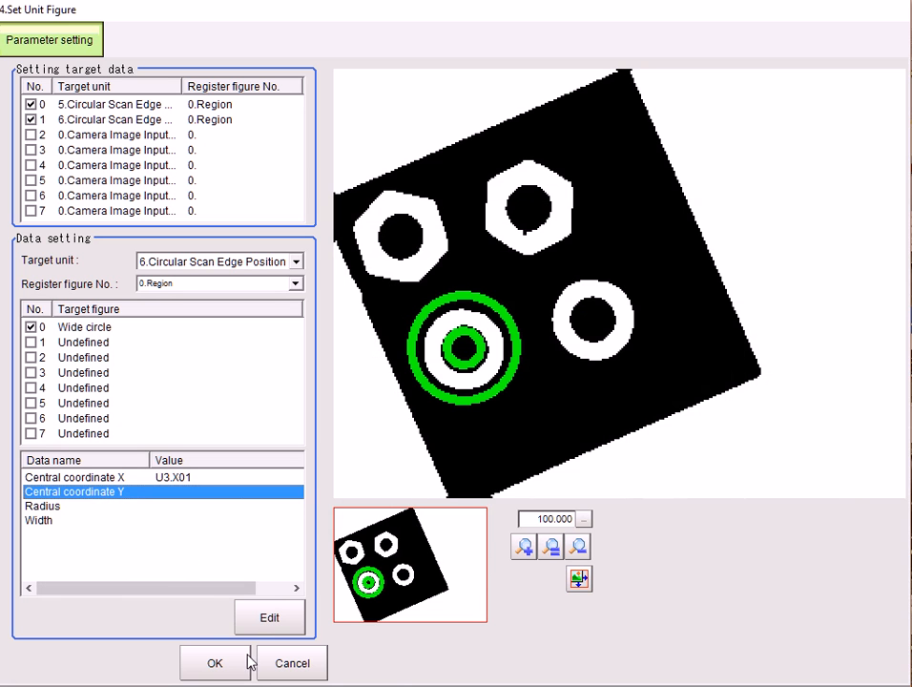
{"action": "left_click", "coordinate": [259, 616]}
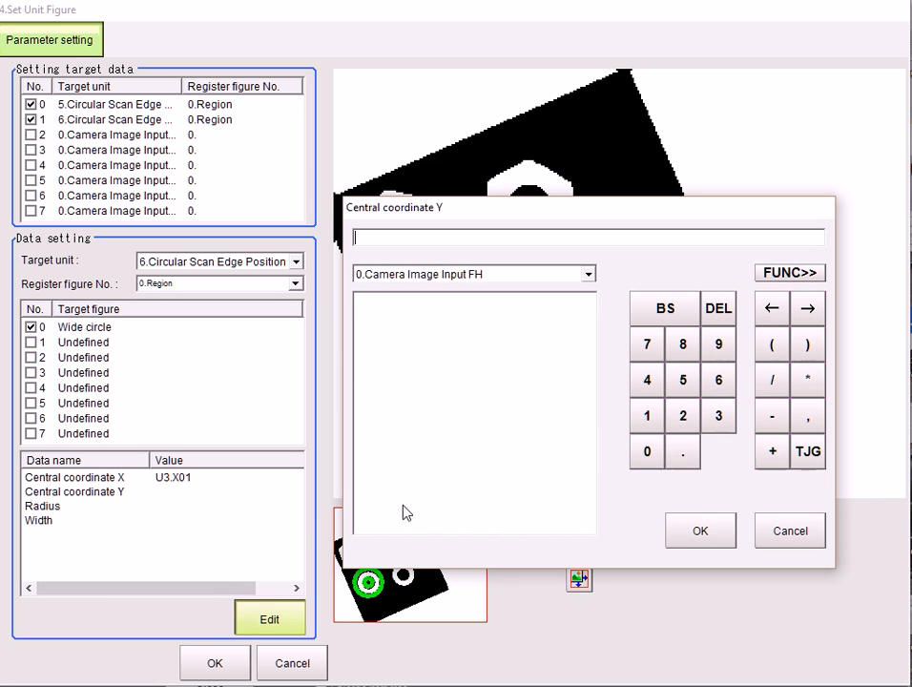
{"action": "left_click", "coordinate": [581, 276]}
{"action": "left_click", "coordinate": [546, 334]}
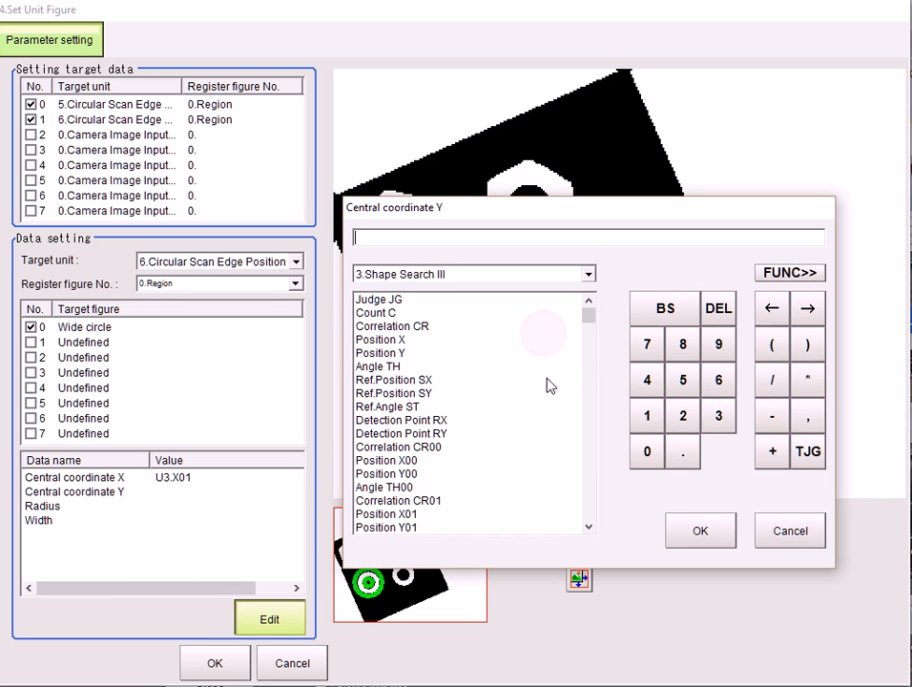
{"action": "left_click", "coordinate": [418, 528]}
{"action": "left_click", "coordinate": [690, 542]}
{"action": "left_click", "coordinate": [212, 666]}
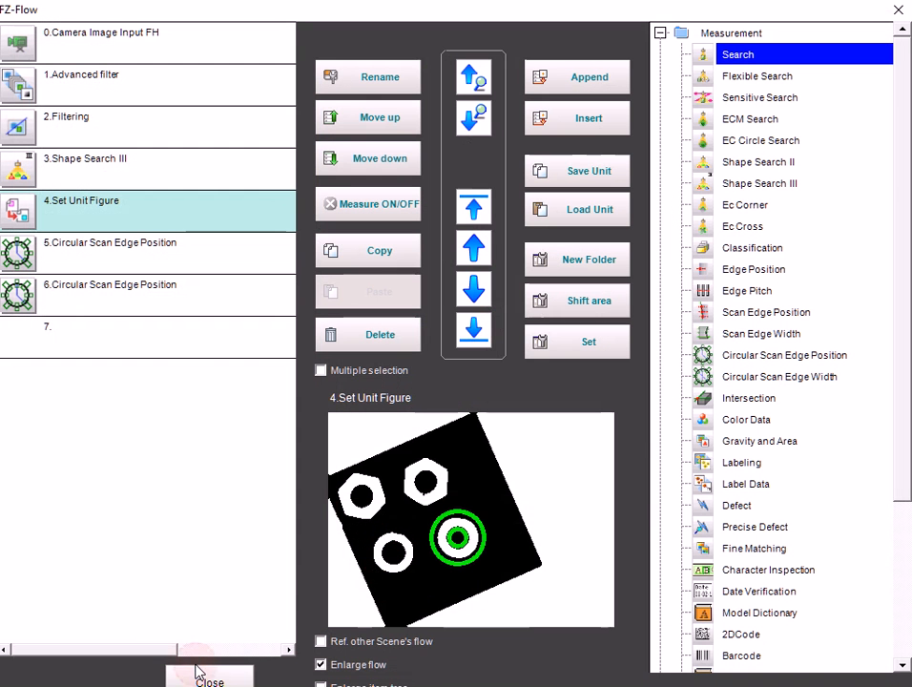
Leave the flow editor and set the image window beneath the 3.Shape Search III view to display 6.Circular Scan Edge Position.
{"action": "left_click", "coordinate": [193, 680]}
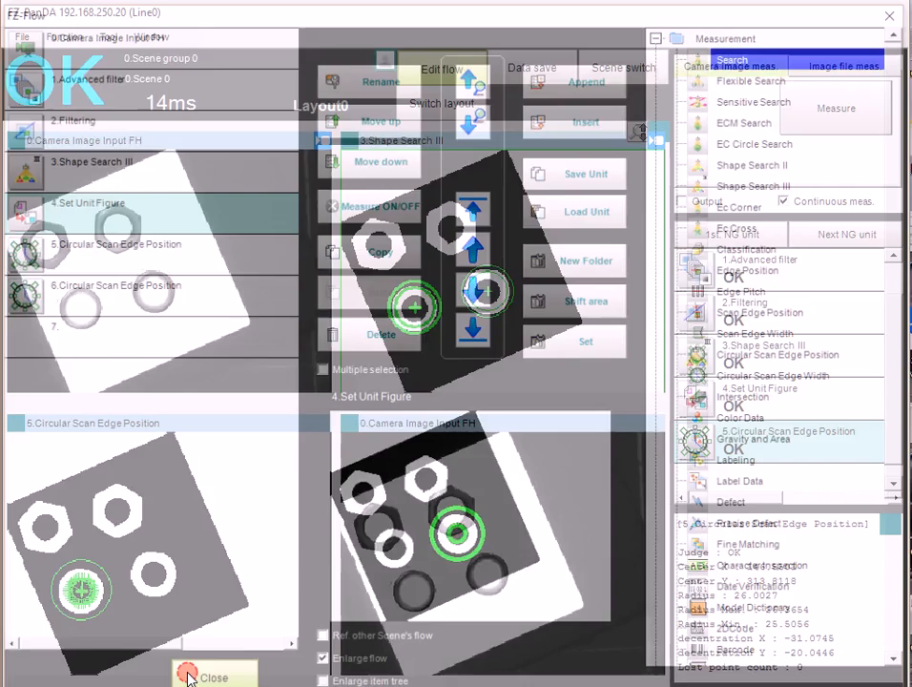
{"action": "double_click", "coordinate": [351, 423]}
{"action": "left_click", "coordinate": [470, 484]}
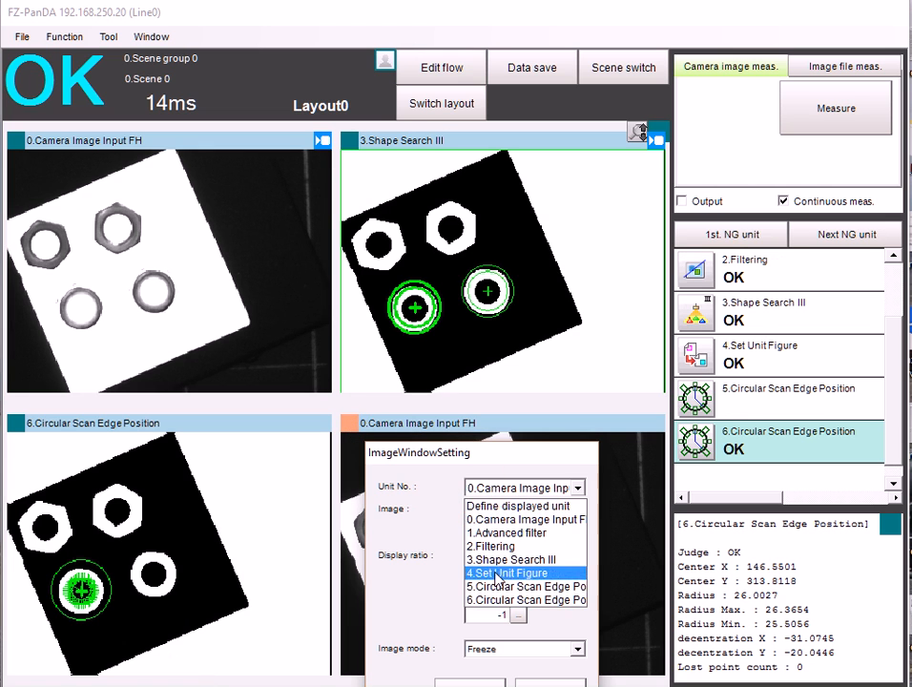
{"action": "left_click", "coordinate": [499, 600]}
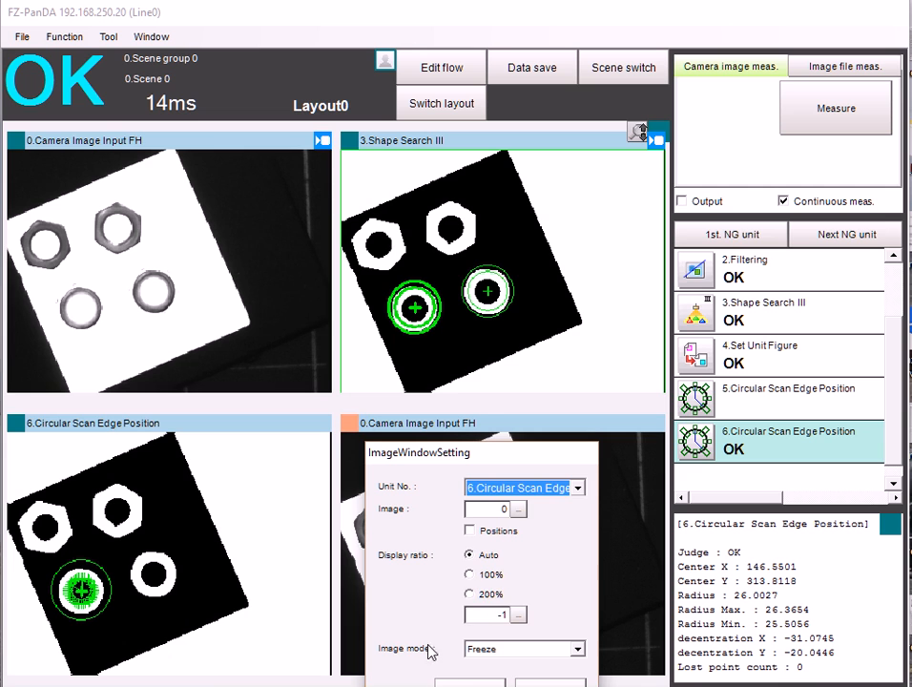
{"action": "left_click", "coordinate": [441, 682]}
Set the image window beneath the camera image view to display 5.Circular Scan Edge Position.
{"action": "left_click", "coordinate": [15, 425]}
{"action": "left_click", "coordinate": [153, 485]}
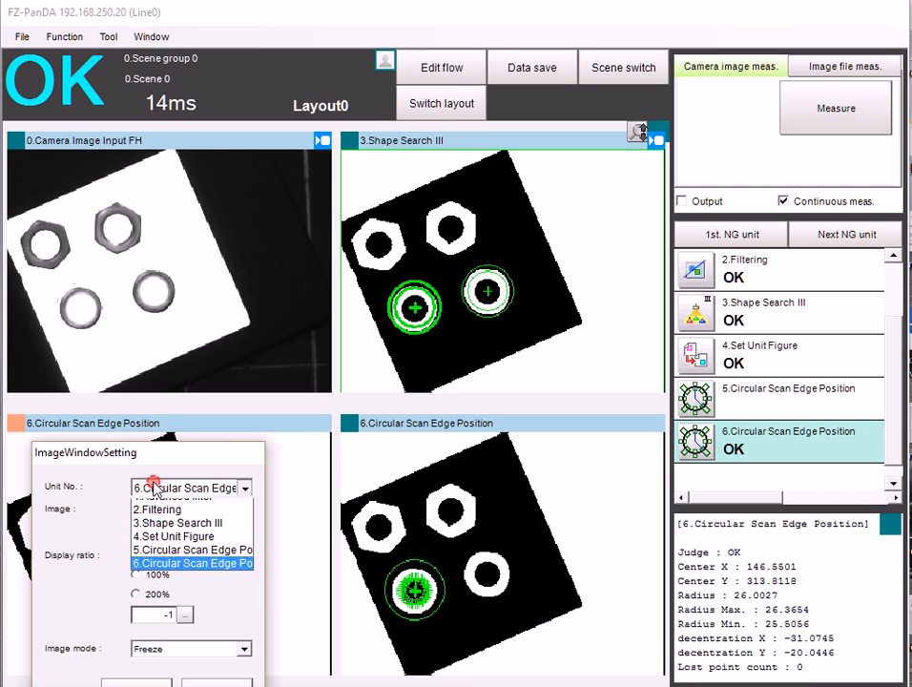
{"action": "left_click", "coordinate": [157, 589]}
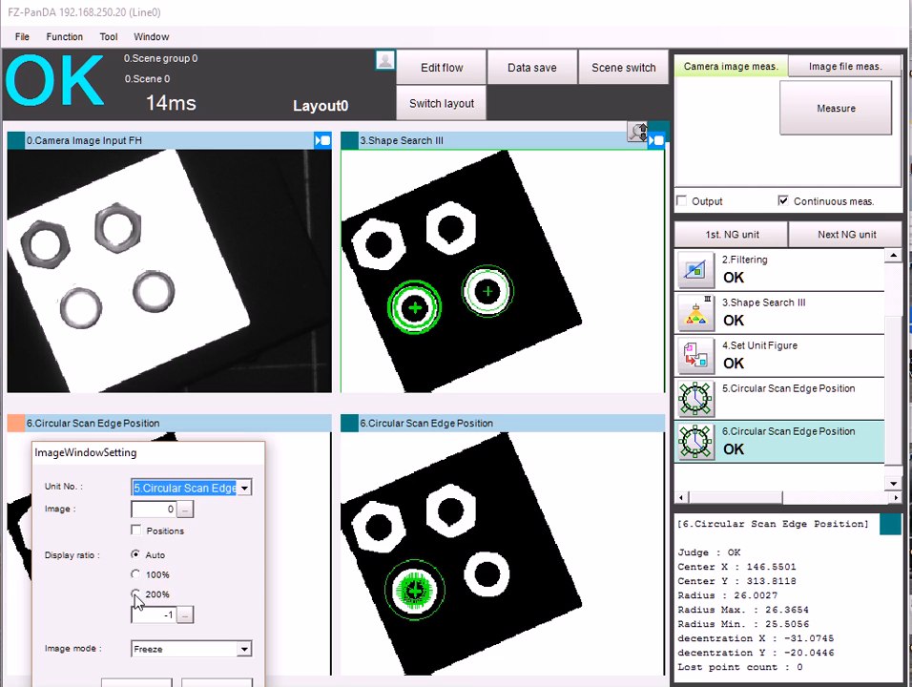
{"action": "left_click", "coordinate": [127, 679]}
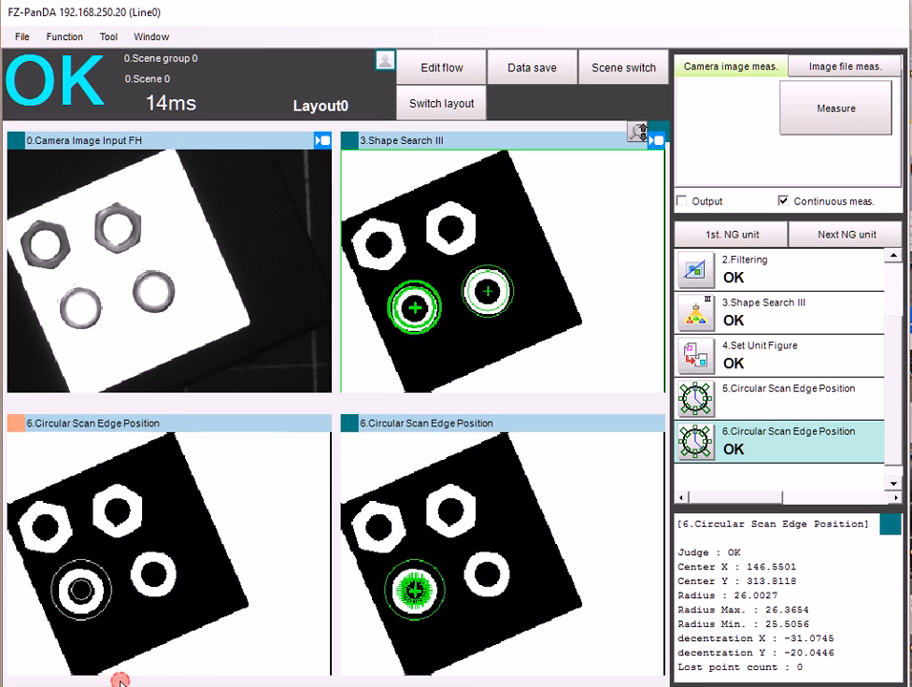
Run and stop a continuous measurement, then examine the results of 5. and 6.Circular Scan Edge Position.
{"action": "left_click", "coordinate": [819, 107]}
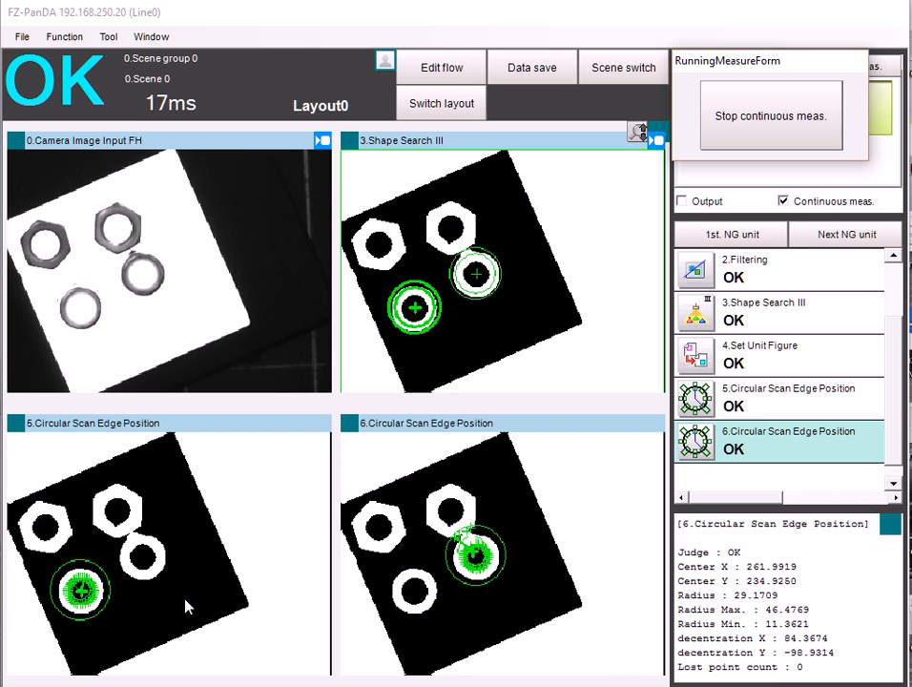
{"action": "left_click", "coordinate": [761, 118]}
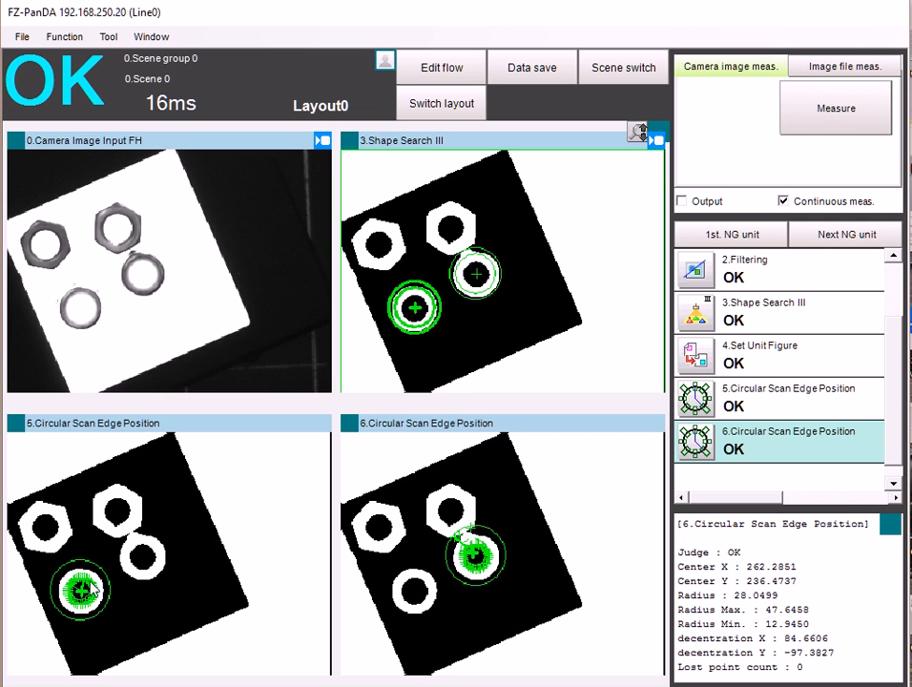
{"action": "left_click", "coordinate": [720, 399]}
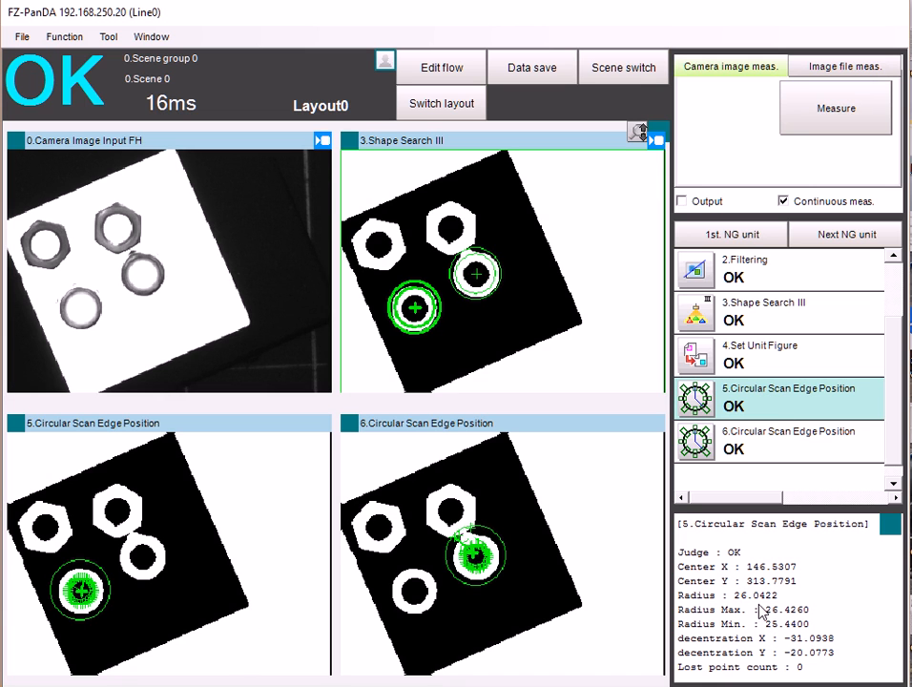
{"action": "left_click", "coordinate": [753, 454]}
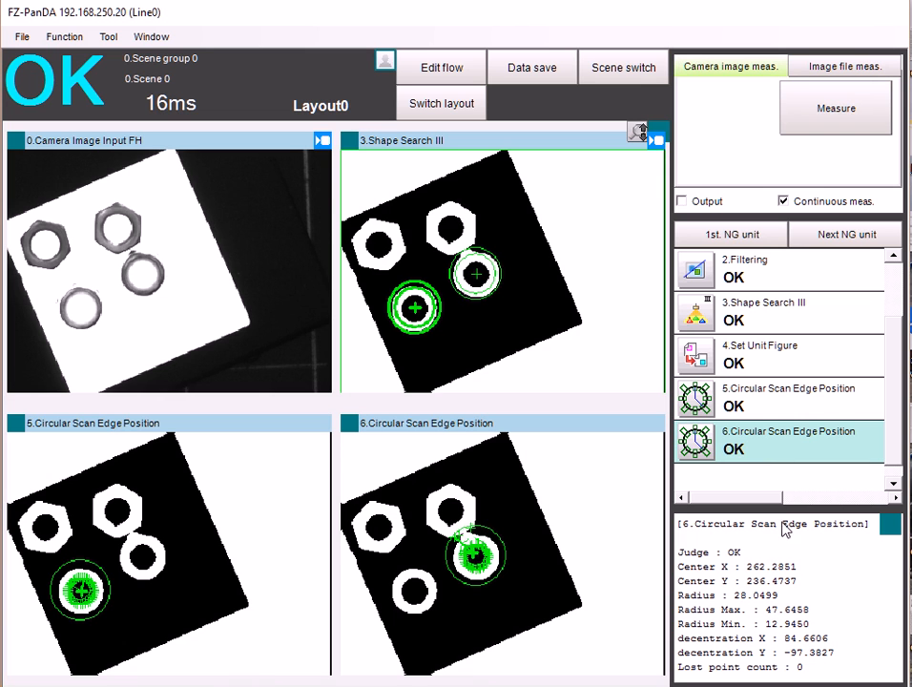